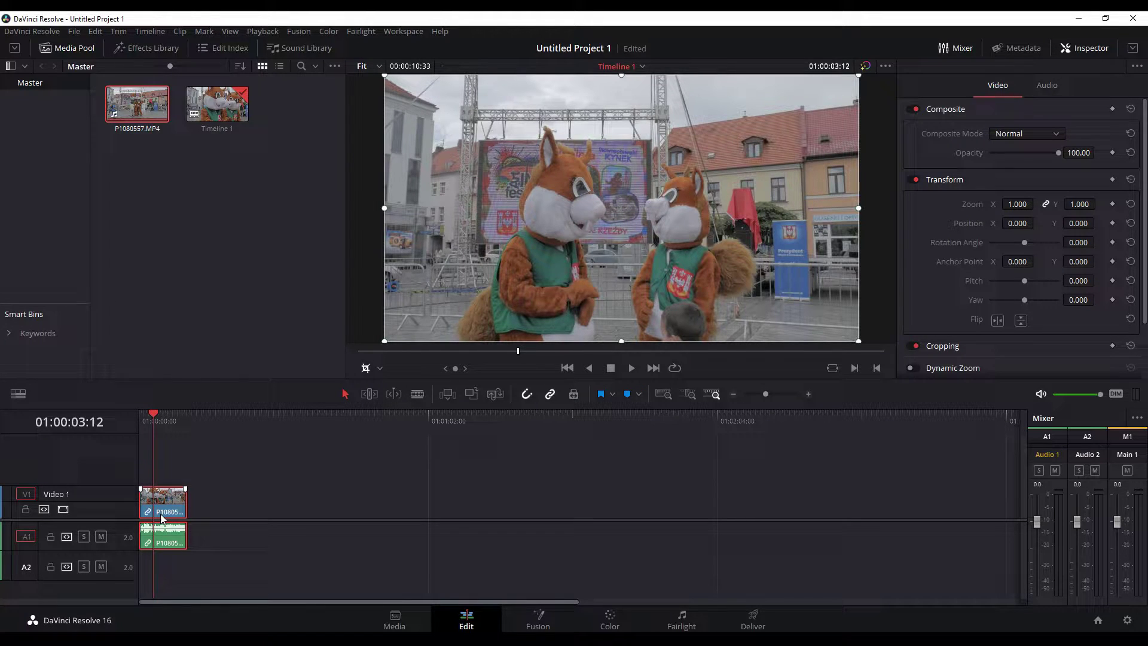
Switch to the Color page so the squirrel mascot clip loads as node 01
left_click(618, 621)
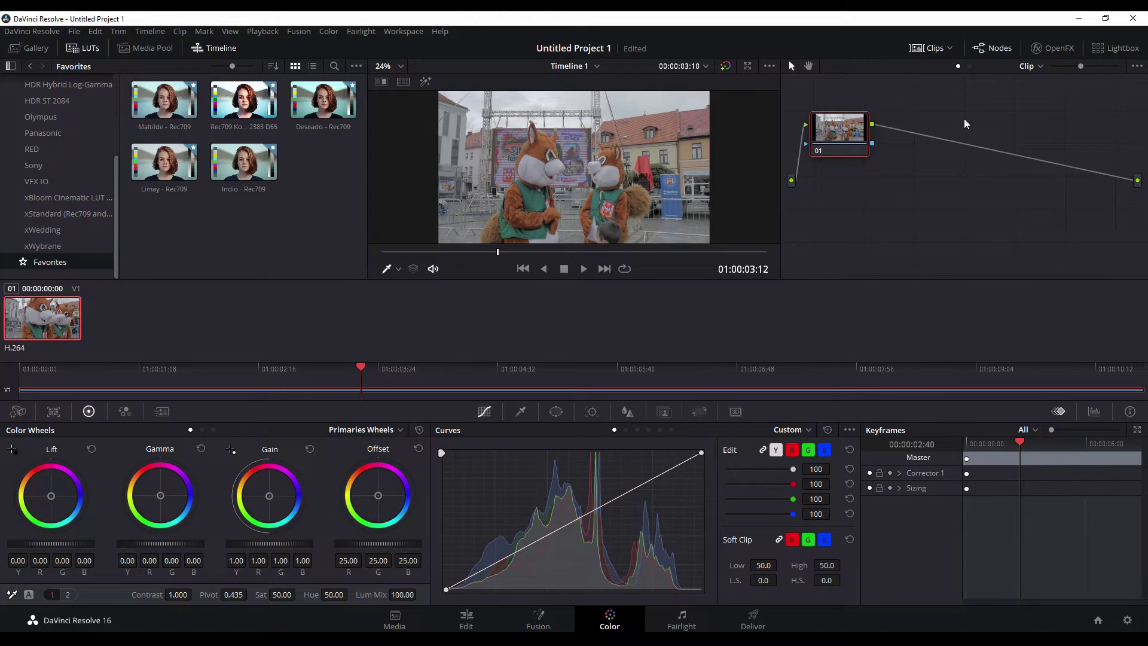
Hide the clip thumbnails, toggle the timeline and scopes, and return to the keyframe editor
left_click(930, 45)
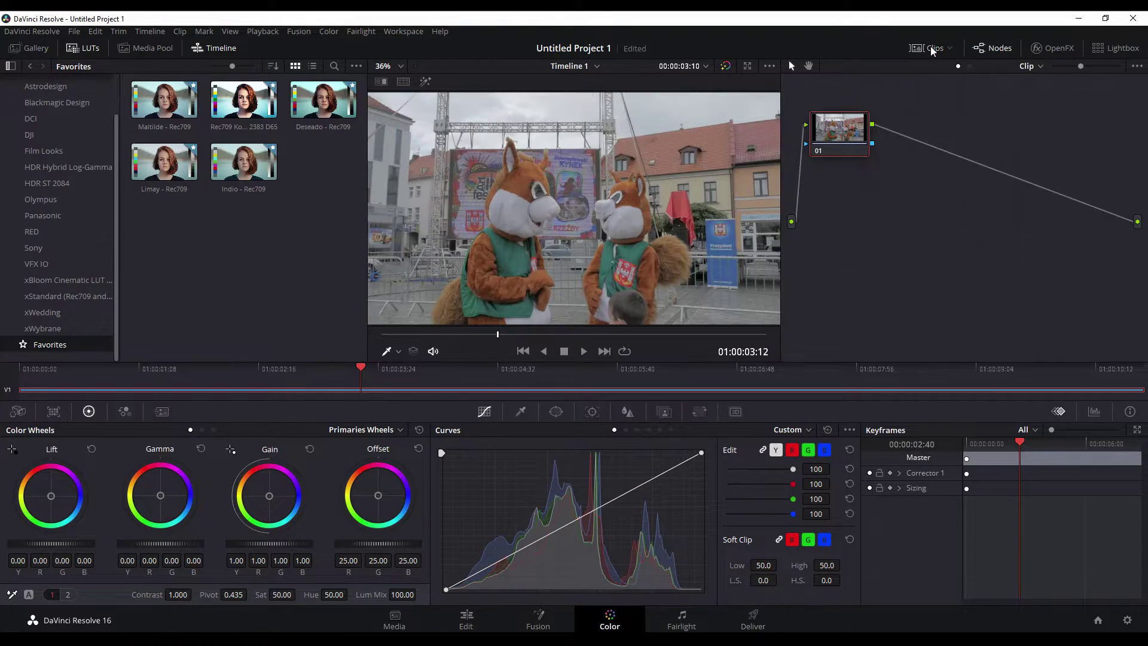
left_click(214, 50)
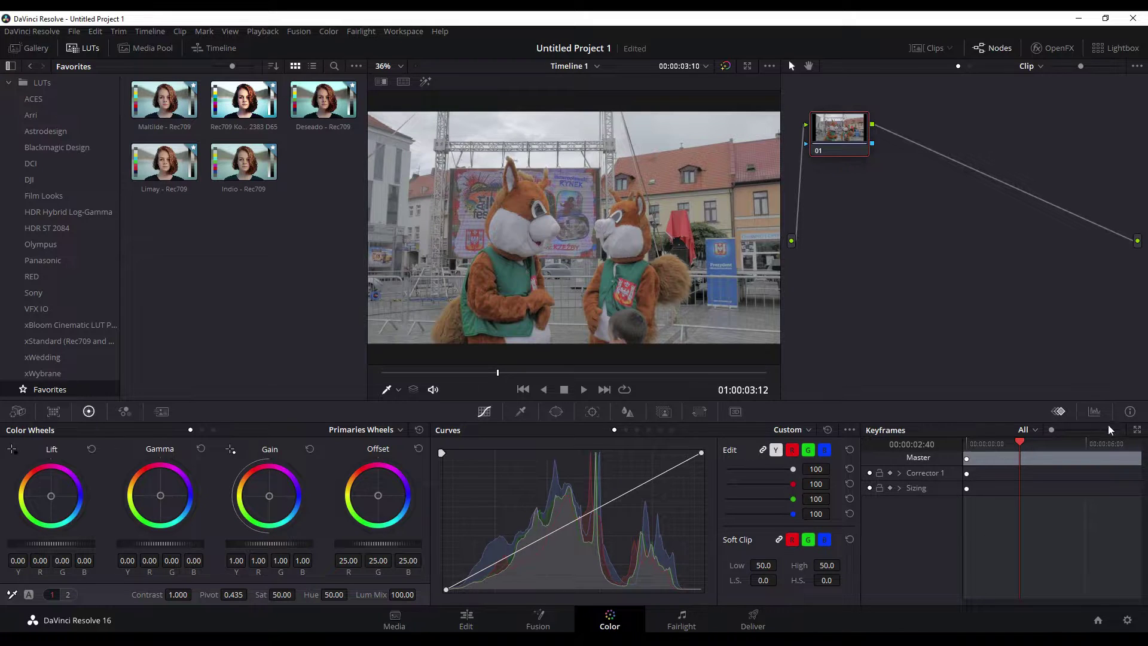
left_click(1094, 411)
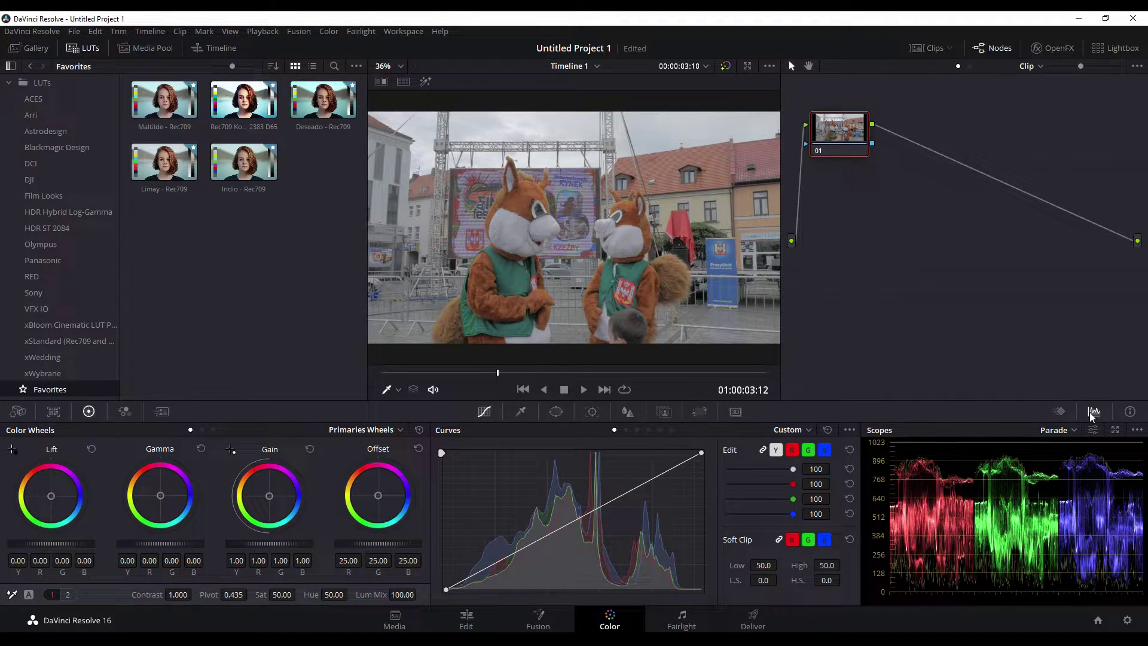
left_click(1059, 412)
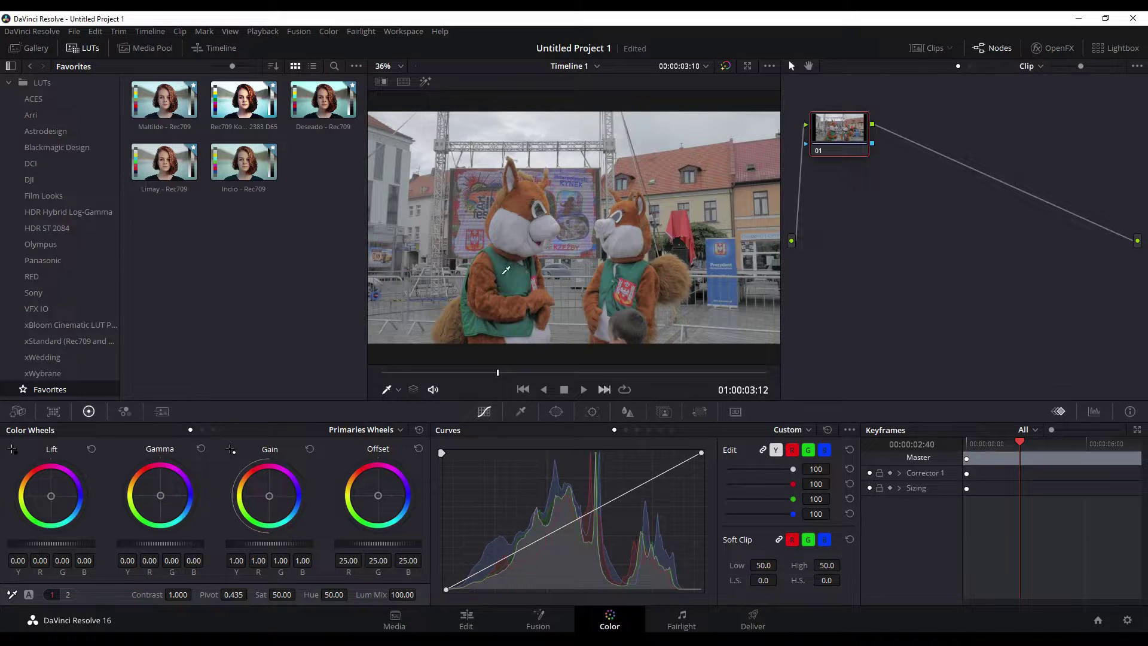
left_click(213, 48)
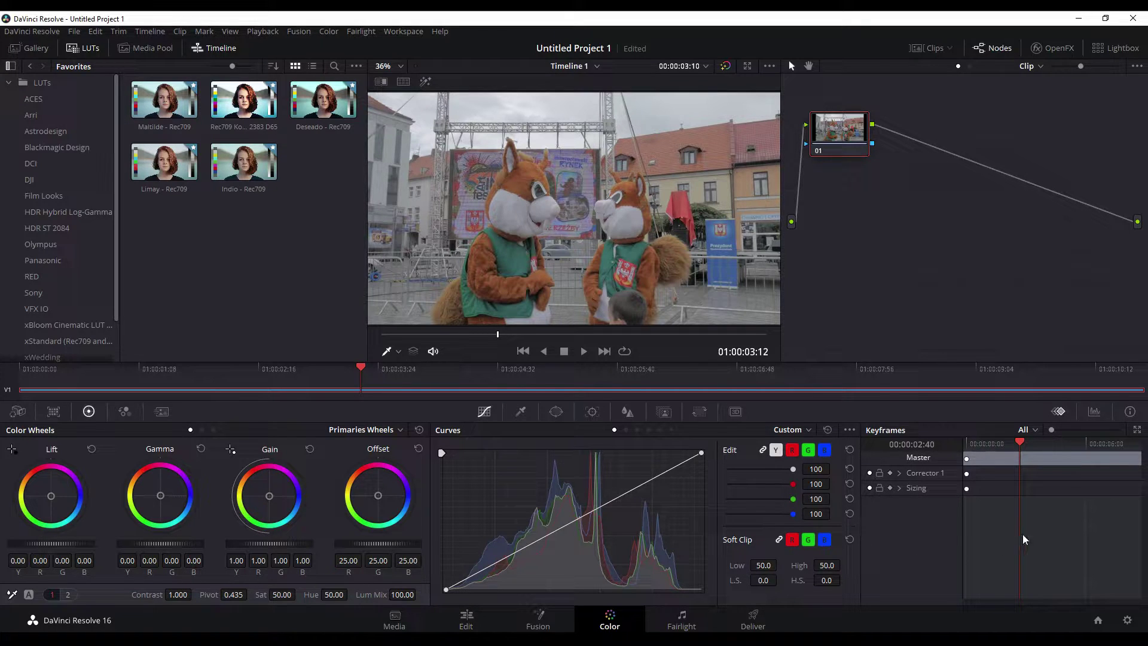
Widen the keyframe editor, scrub to about 01:00:02:19, restore its size and reposition node 01
left_click(1136, 432)
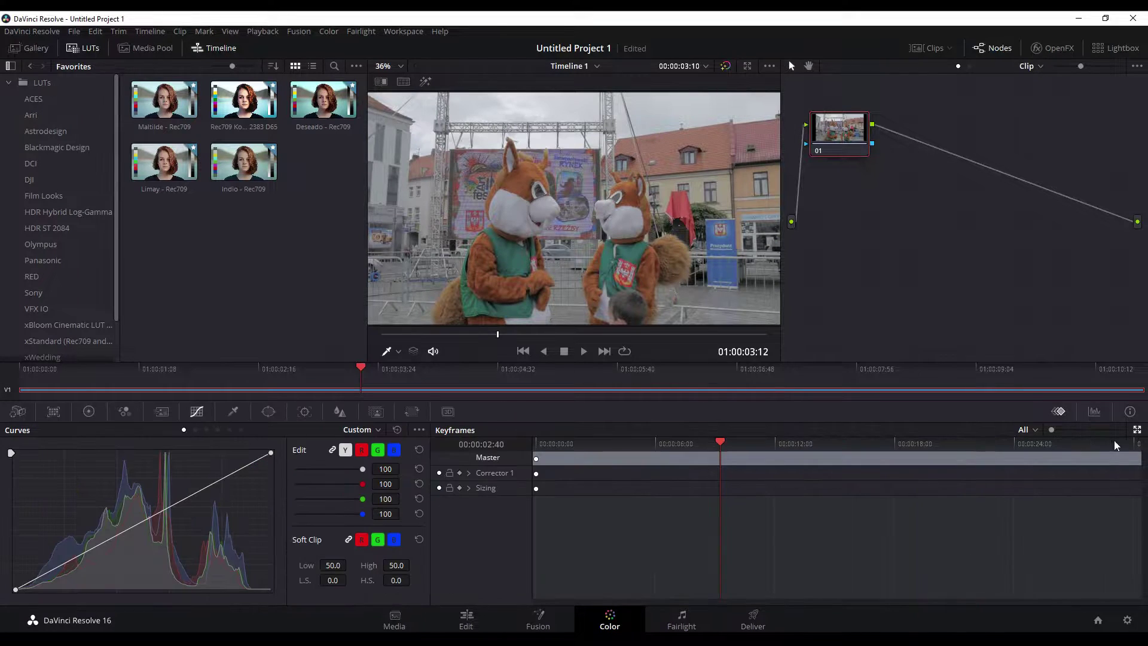
left_click_drag(718, 444, 650, 439)
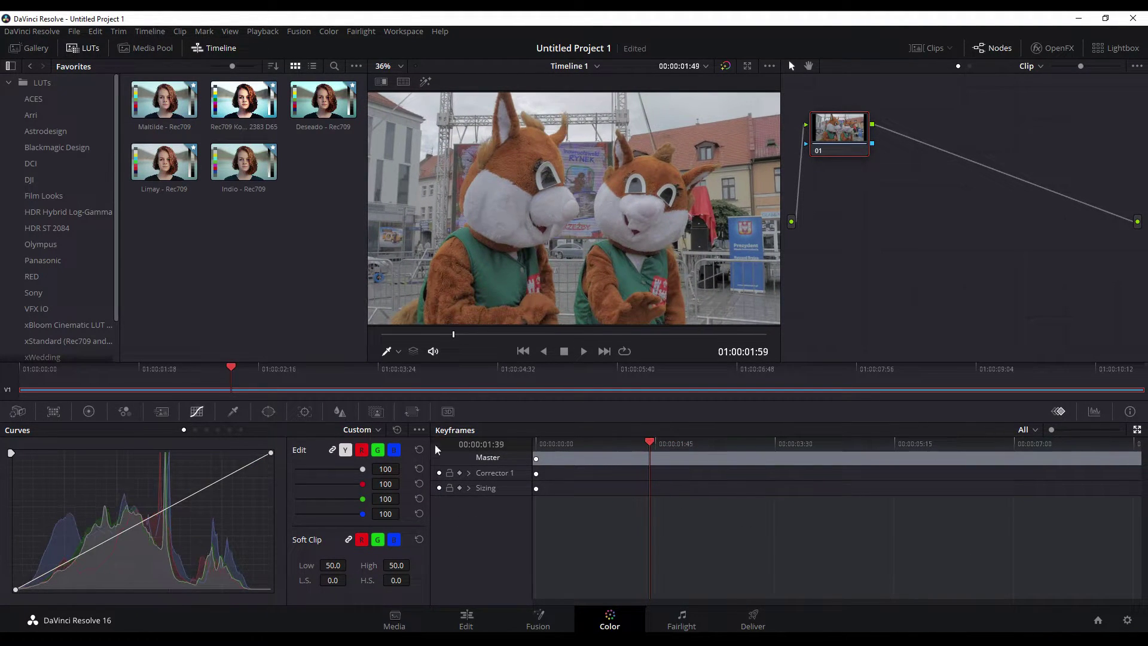
left_click_drag(234, 367, 266, 371)
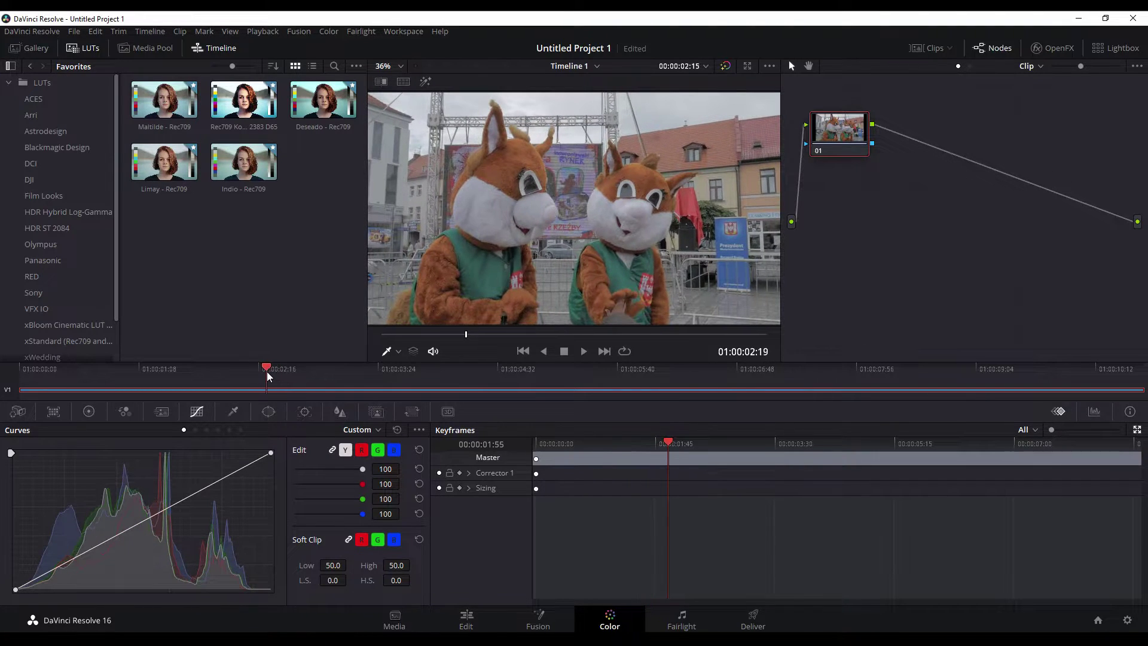
left_click(1136, 429)
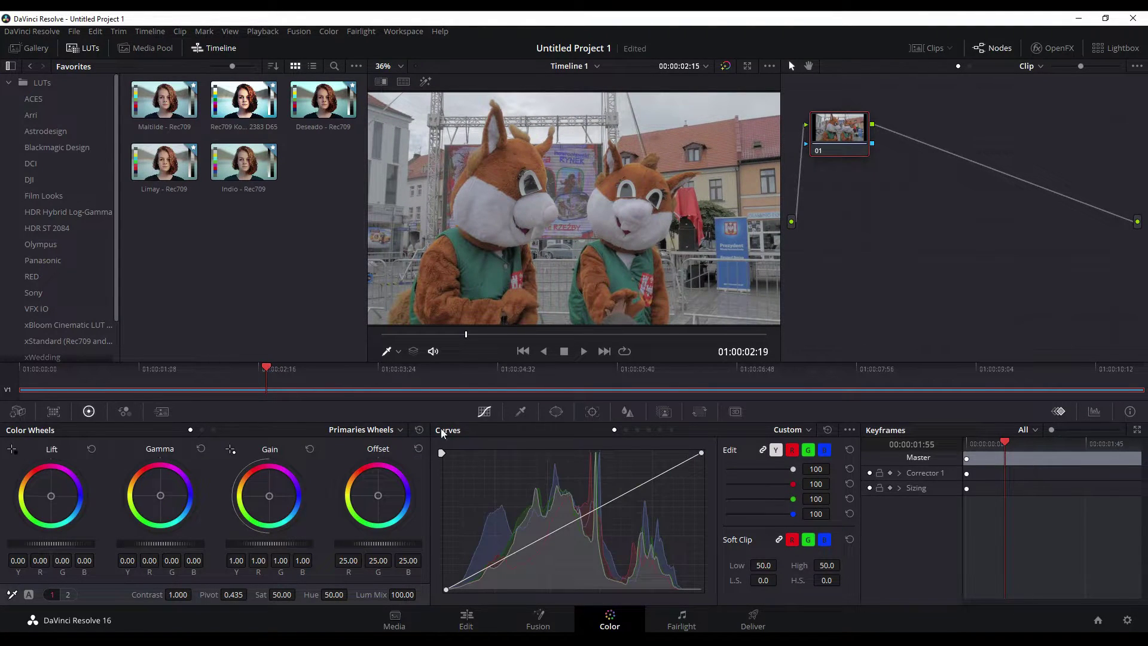
left_click(264, 370)
left_click_drag(838, 136, 878, 143)
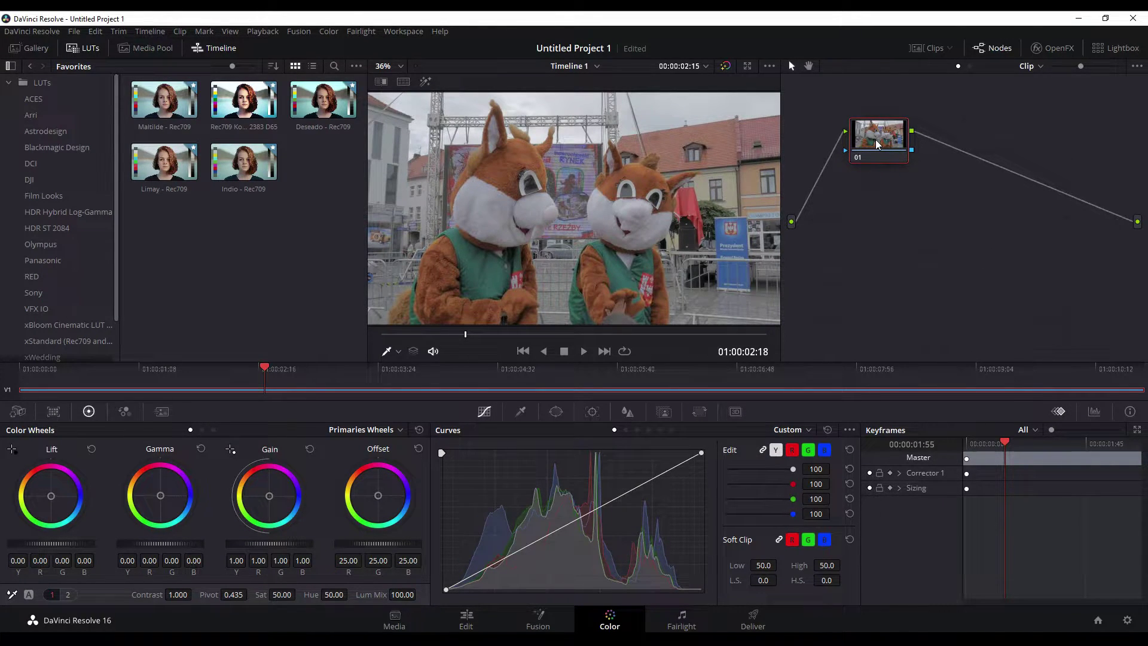
left_click_drag(877, 144, 862, 136)
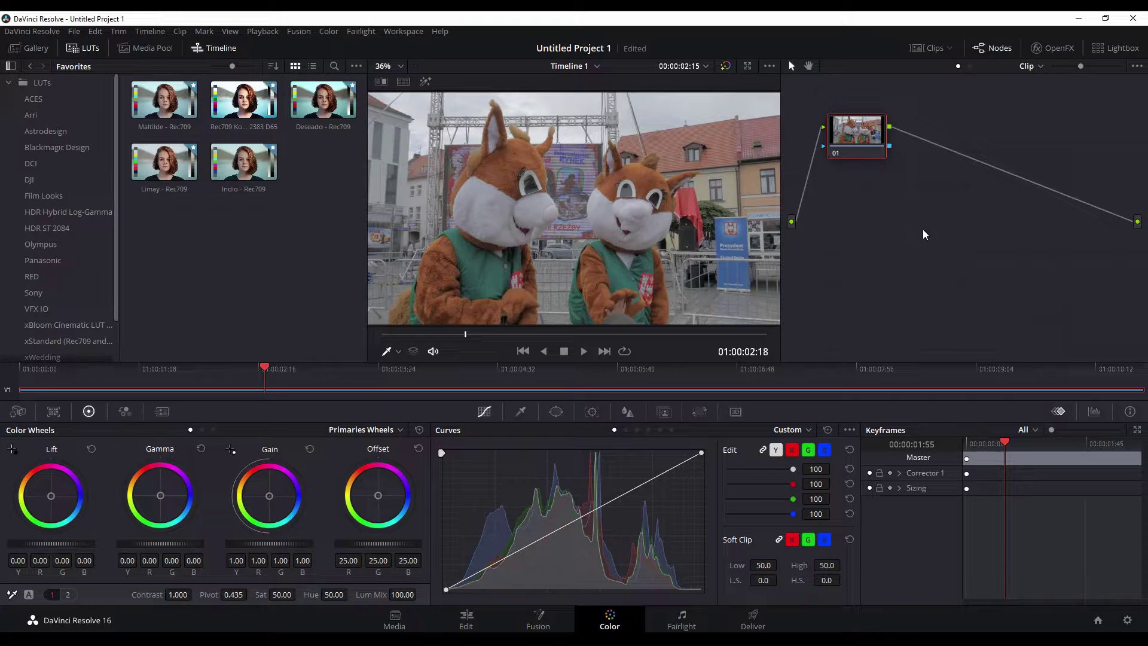
key("alt+s")
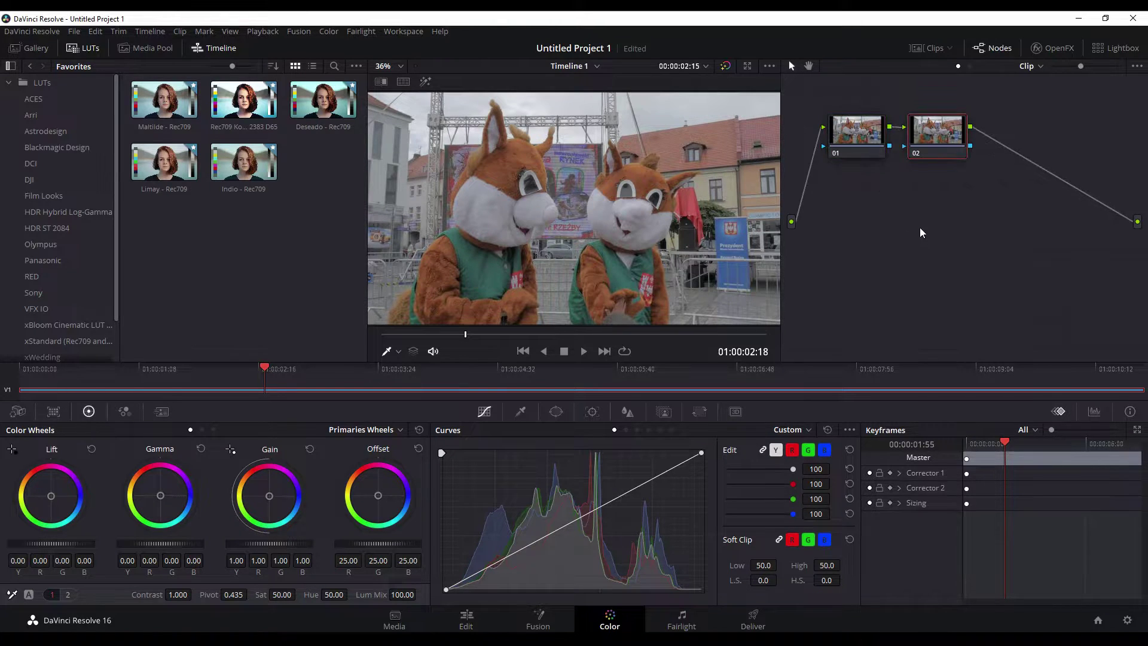
left_click(995, 48)
left_click(992, 48)
left_click_drag(942, 146, 950, 141)
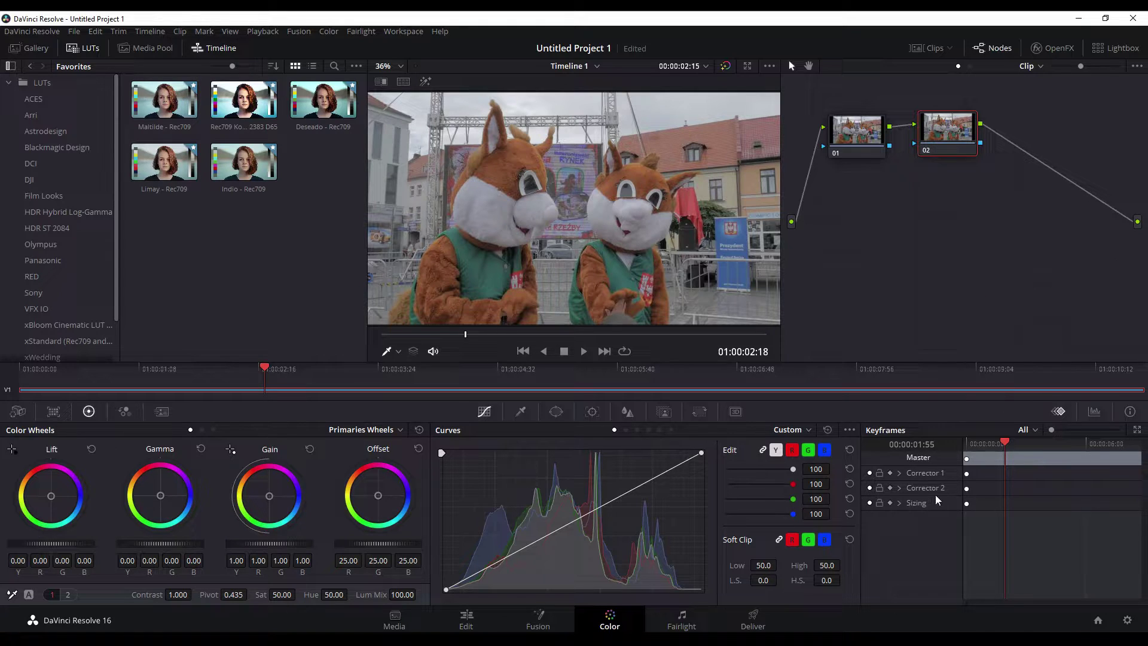
key("Delete")
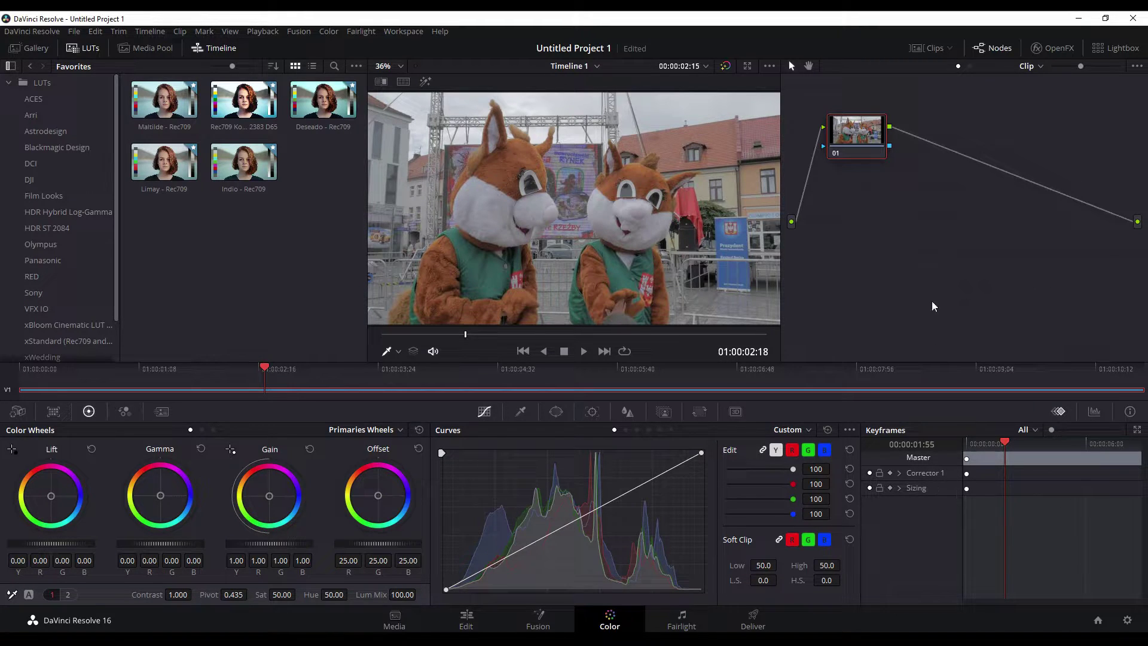
key("alt+s")
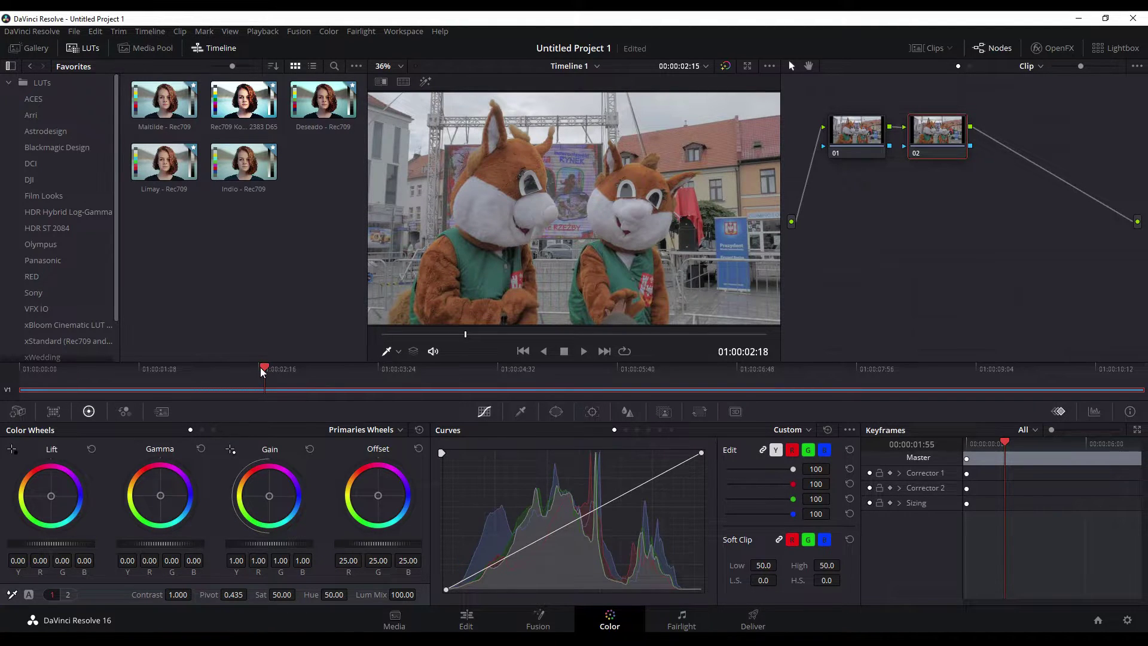
left_click_drag(263, 367, 26, 389)
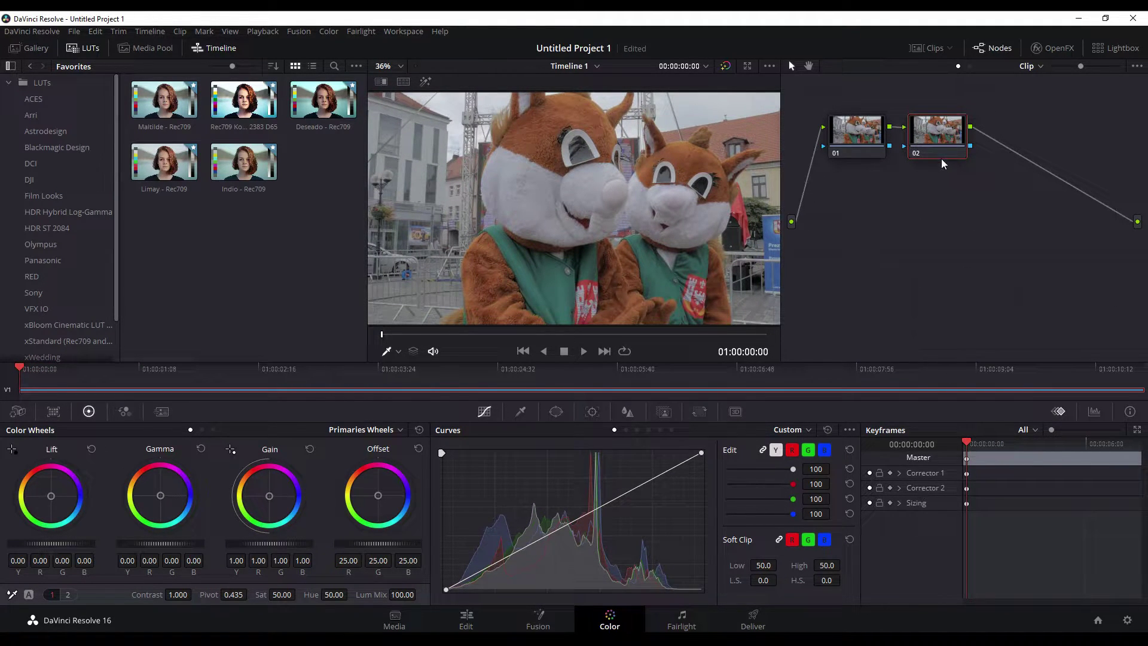
Add a dynamic keyframe on node 02's track, then scrub to about 01:00:00:14
left_click_drag(931, 144, 929, 140)
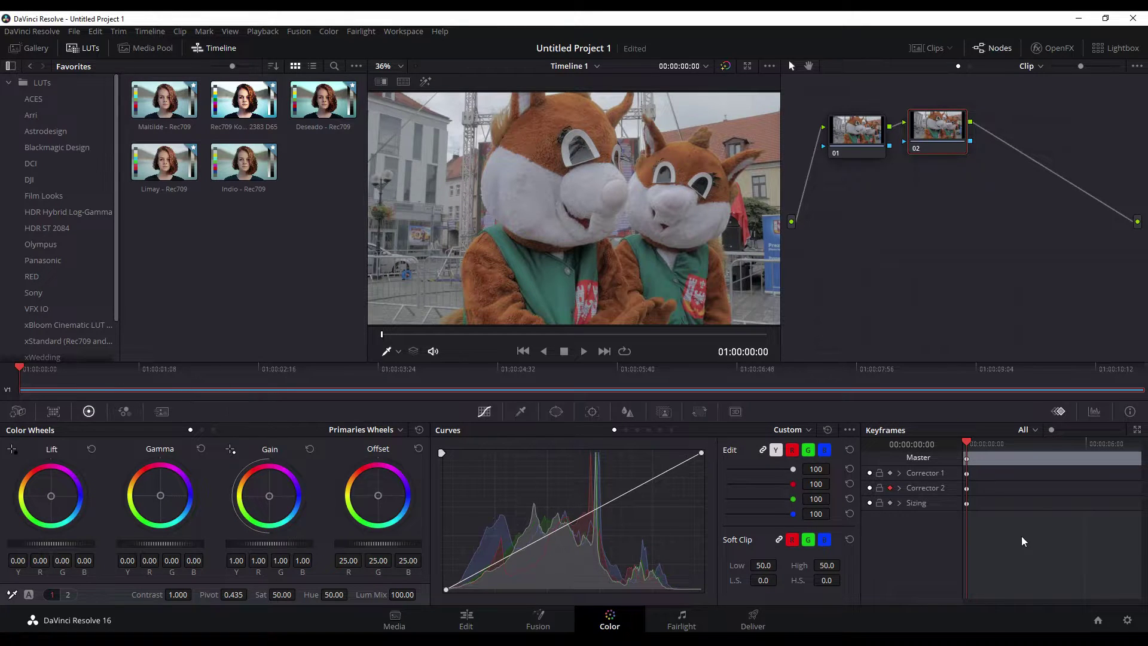
right_click(1008, 493)
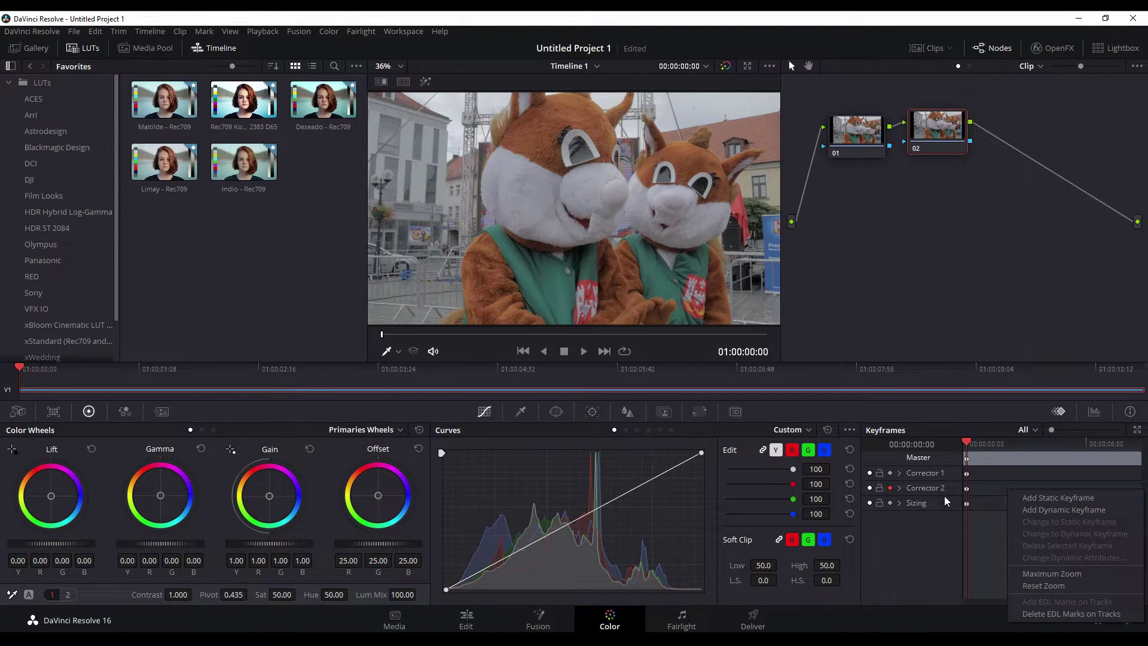
left_click(1064, 509)
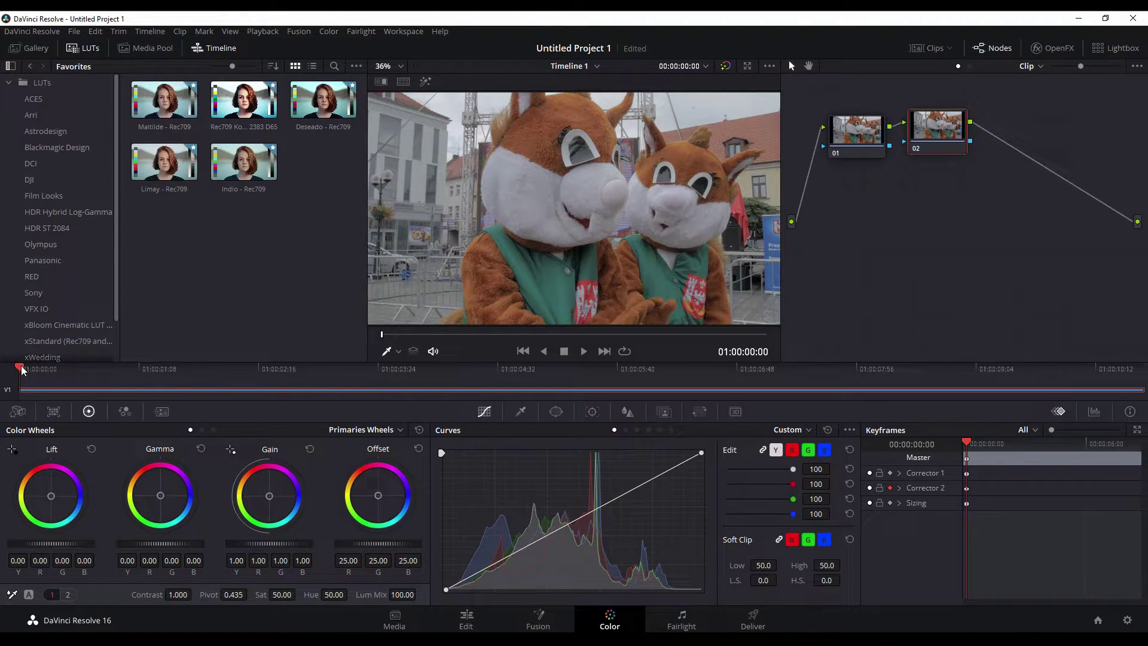
left_click_drag(24, 368, 59, 373)
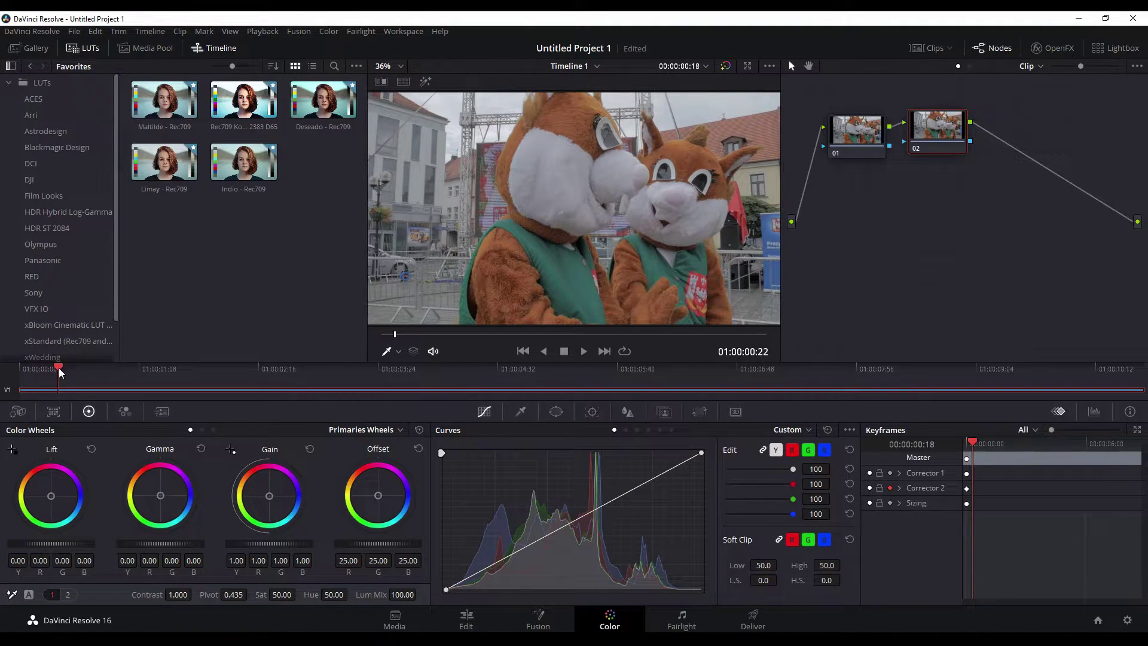
left_click_drag(58, 367, 13, 380)
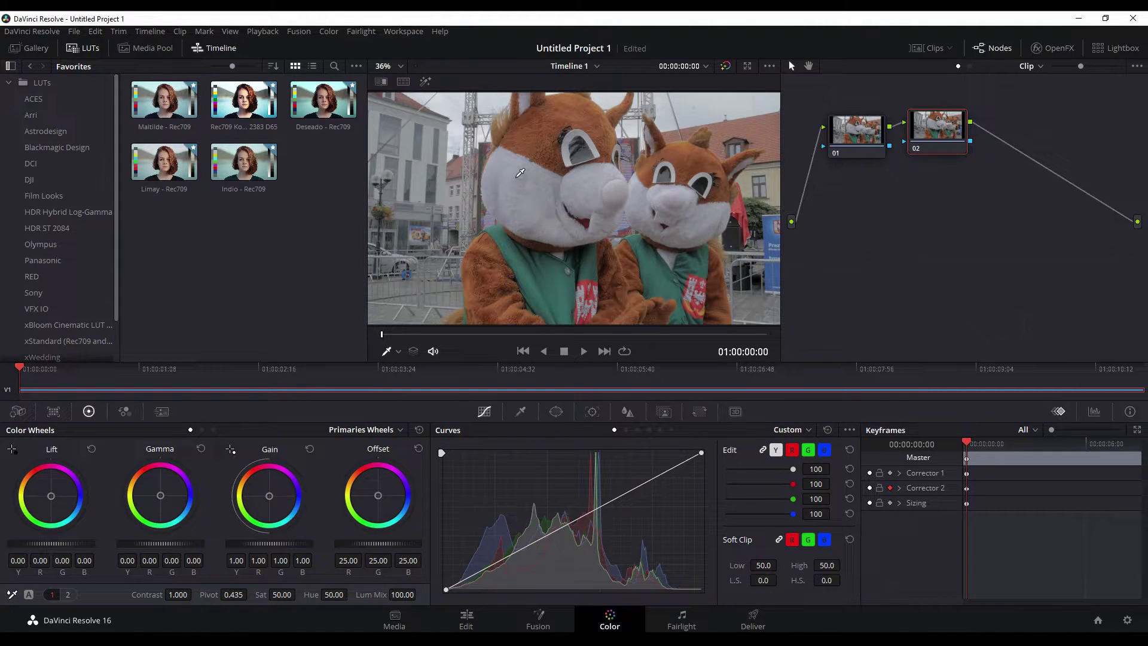
mouse_move(22, 368)
left_mouse_down()
mouse_move(191, 390)
mouse_move(317, 385)
left_mouse_up()
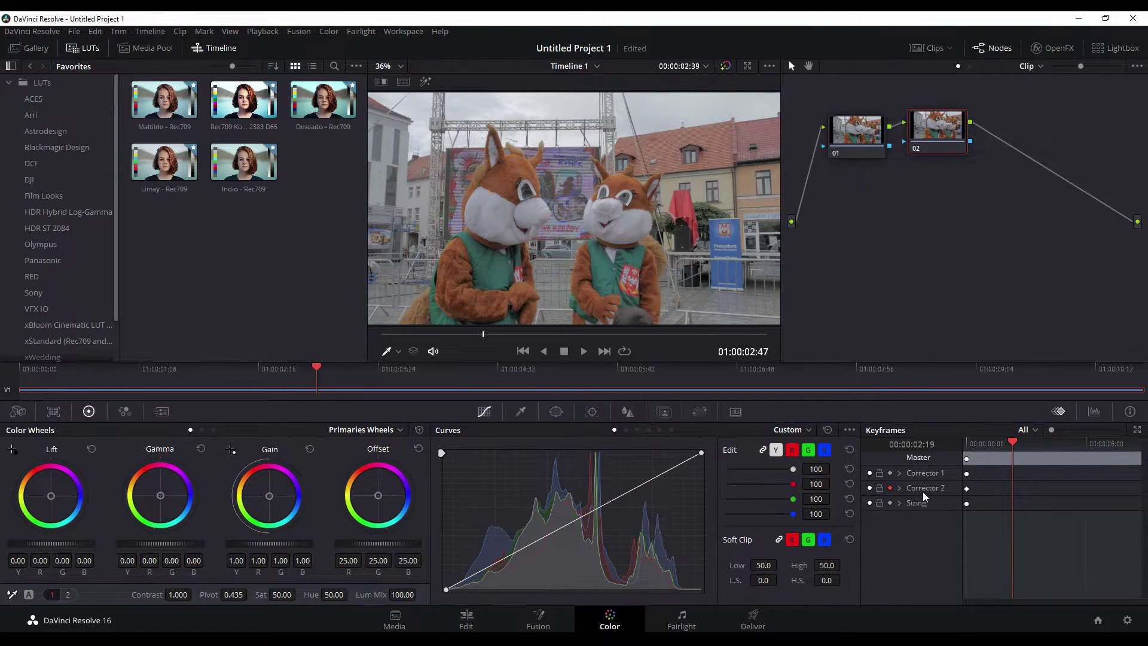
Add another dynamic keyframe on node 02 and move it earlier to 00:00:01:48
right_click(1007, 489)
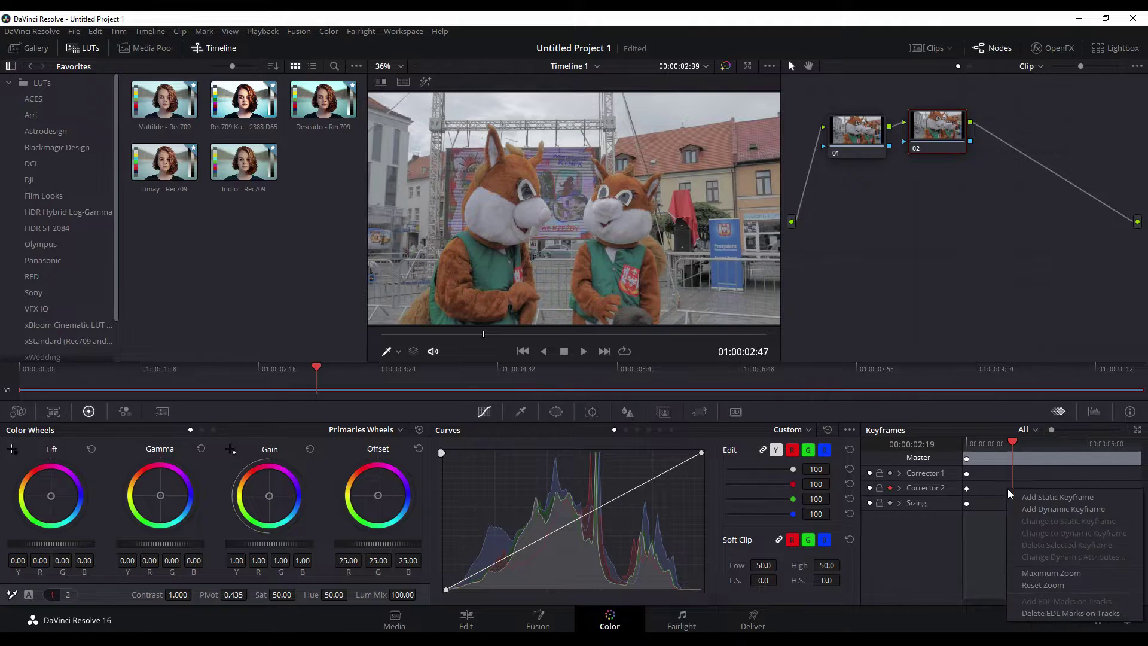
left_click(1019, 508)
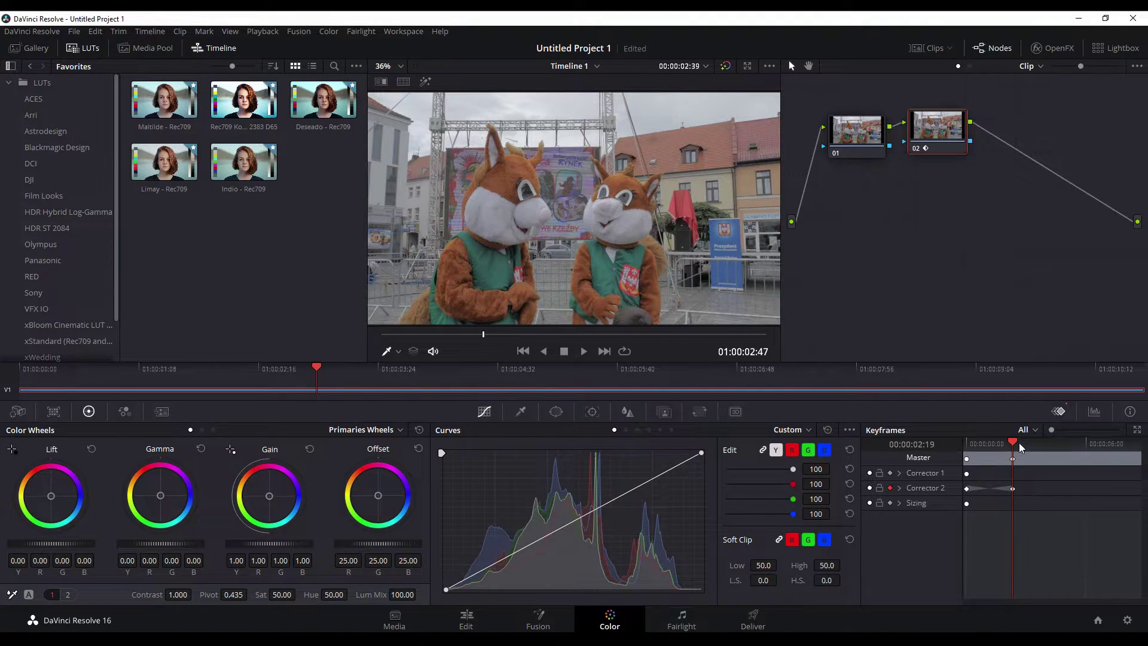
mouse_move(317, 369)
left_mouse_down()
mouse_move(297, 368)
mouse_move(315, 386)
left_mouse_up()
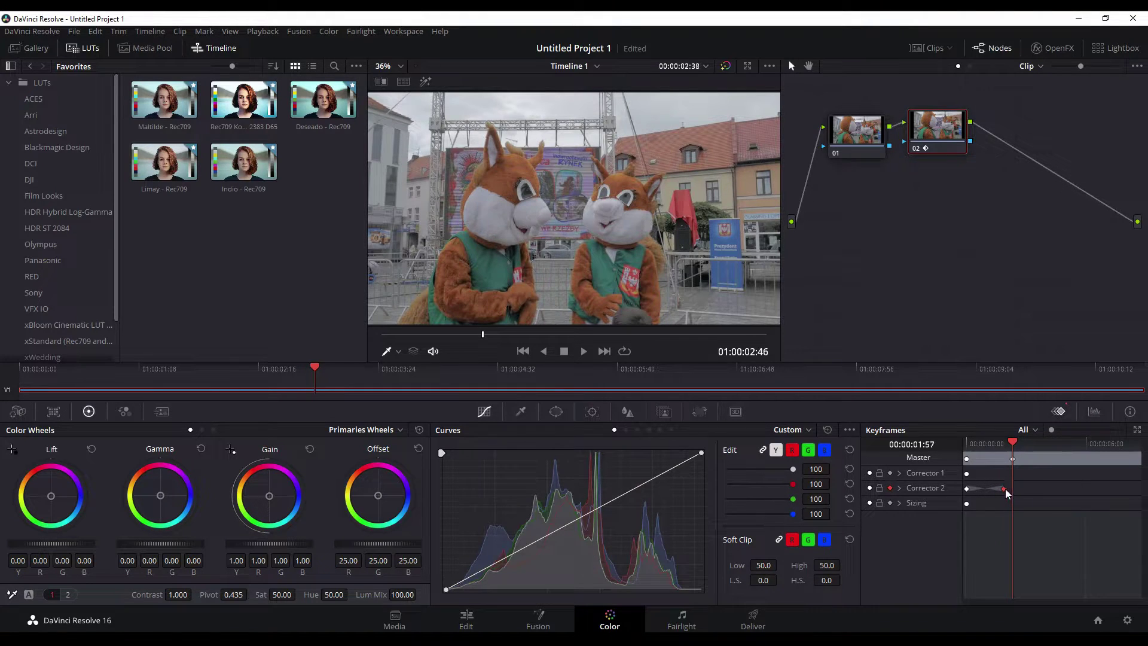
left_click_drag(1013, 489, 1004, 491)
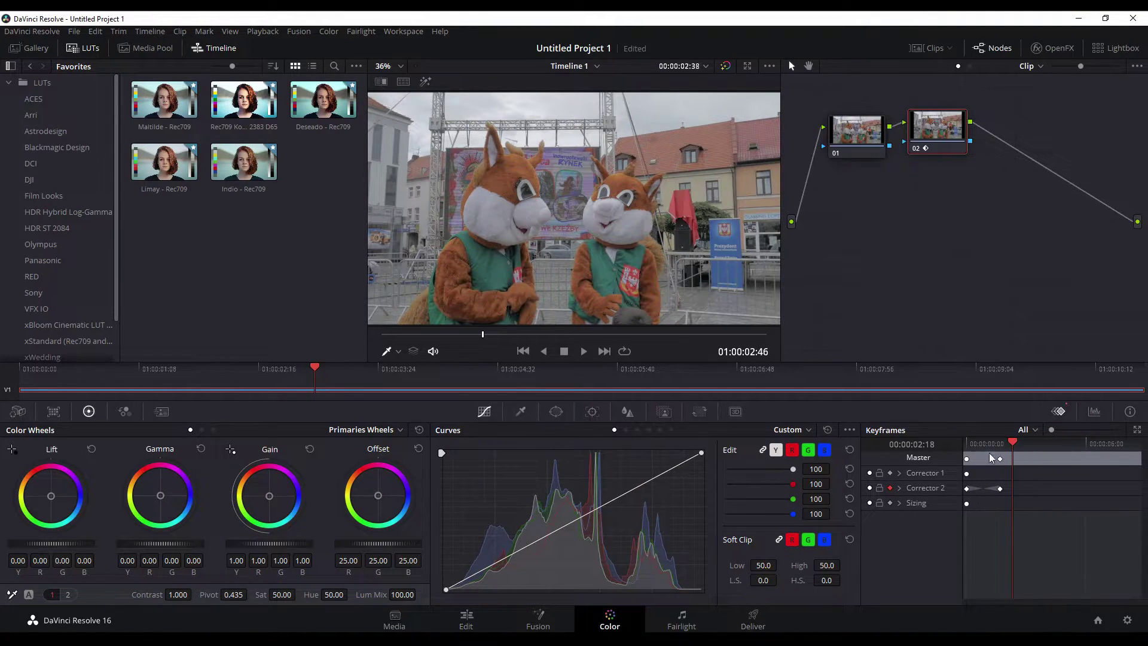
left_click_drag(988, 443, 1029, 446)
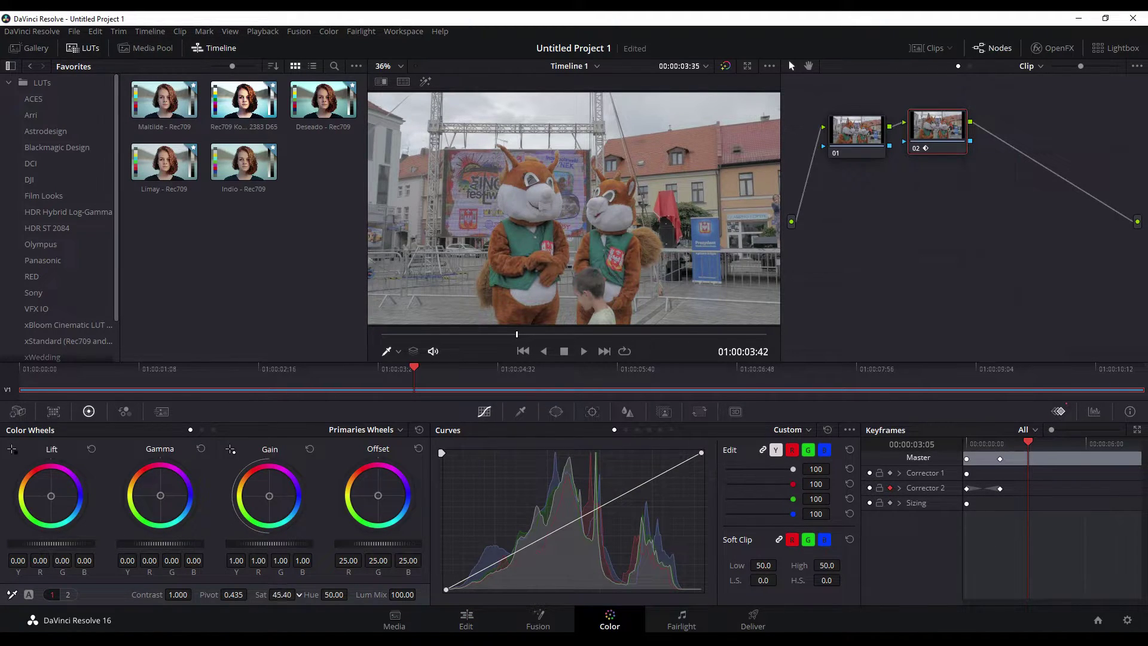
Drag node 02's saturation down to 0 and play back the colour-to-monochrome fade
left_click_drag(281, 594, 227, 594)
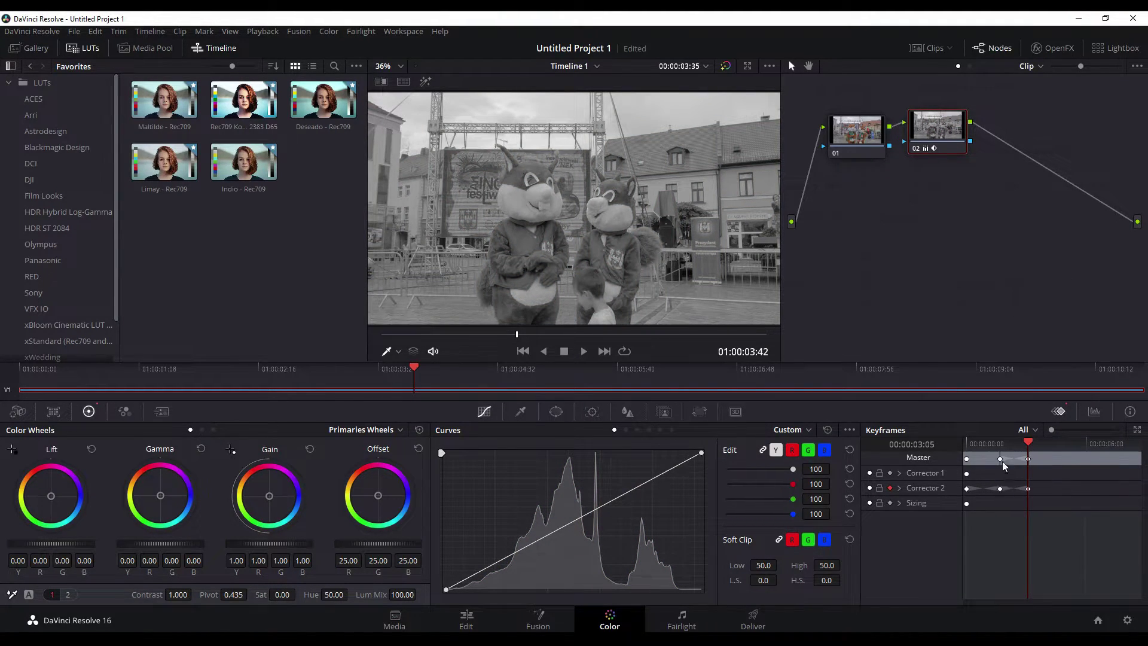
left_click(999, 444)
key("space")
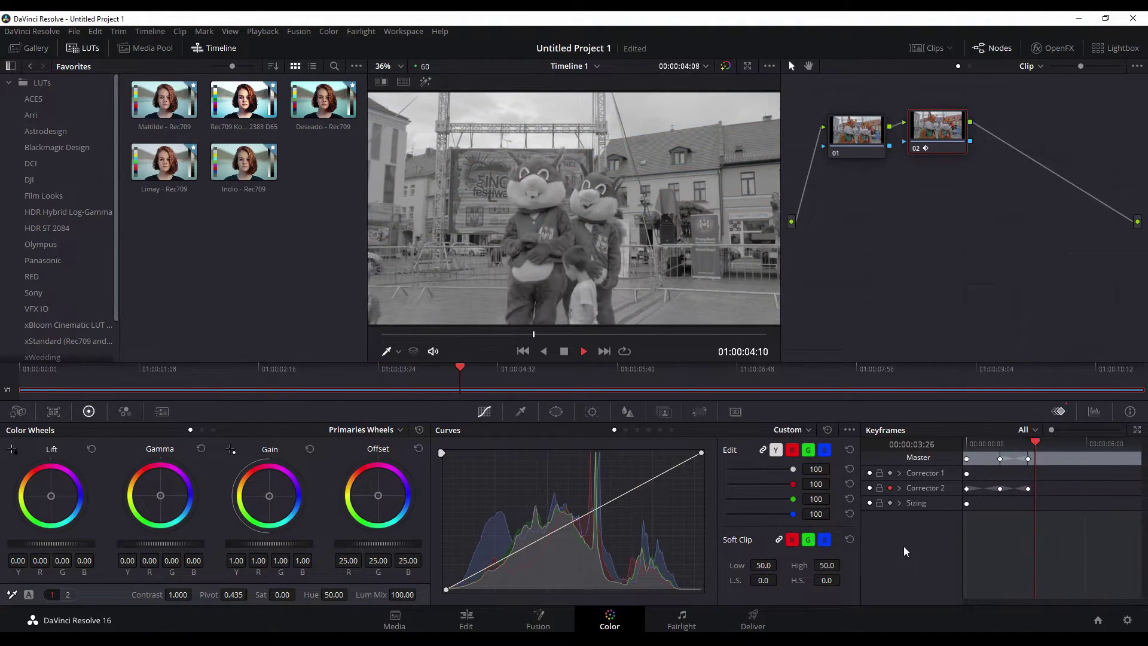
key("space")
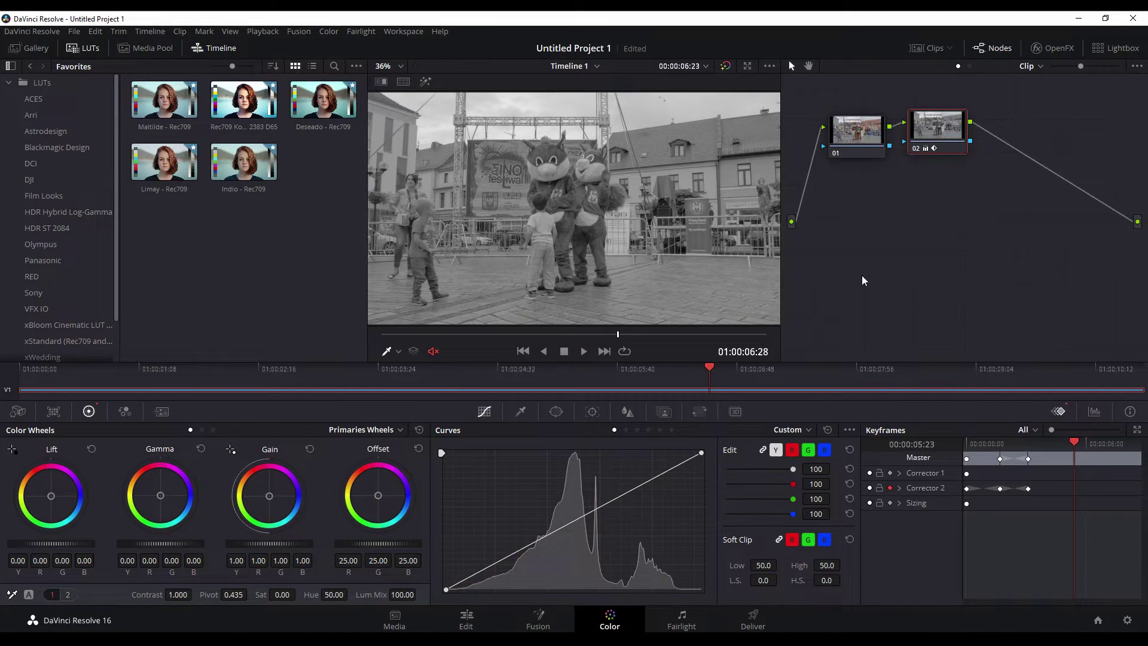
Keyframe node 02's saturation back to 50 at 00:00:06:28, preview it, then add serial node 03
right_click(1074, 495)
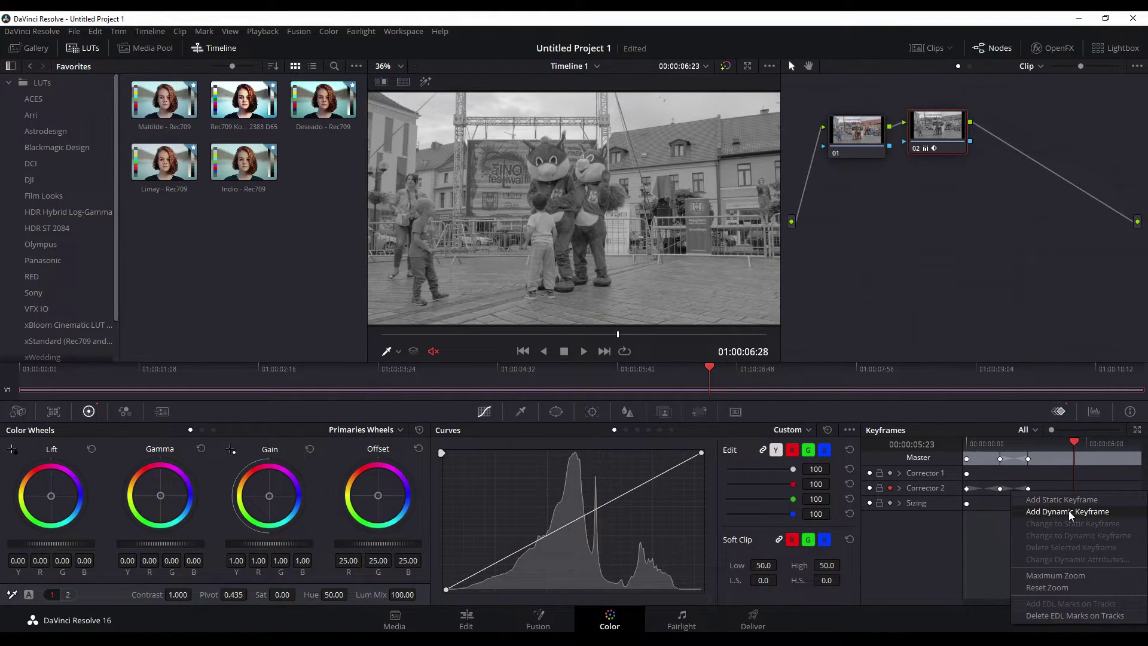
left_click(1067, 511)
left_click_drag(1076, 443, 1097, 446)
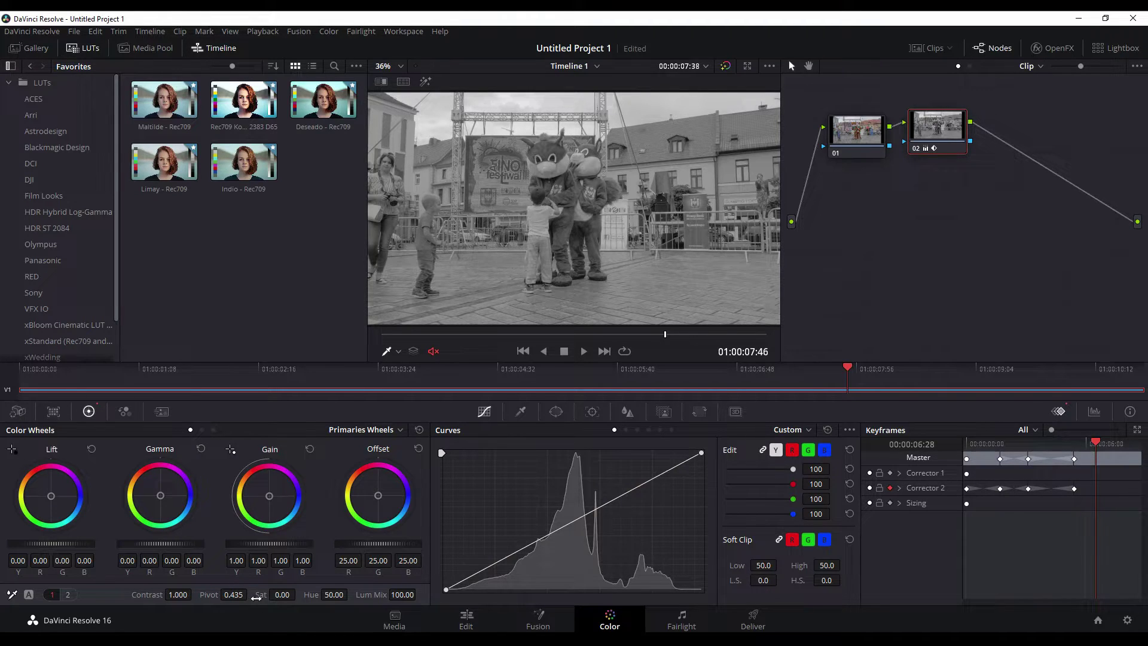
double_click(269, 594)
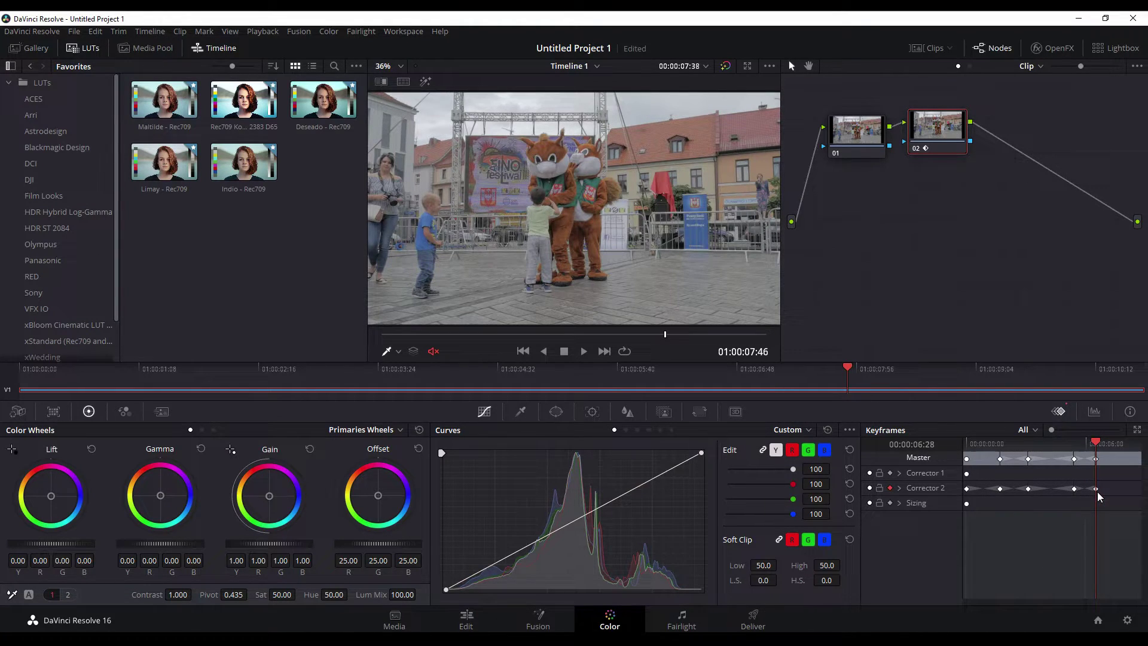
left_click(1074, 453)
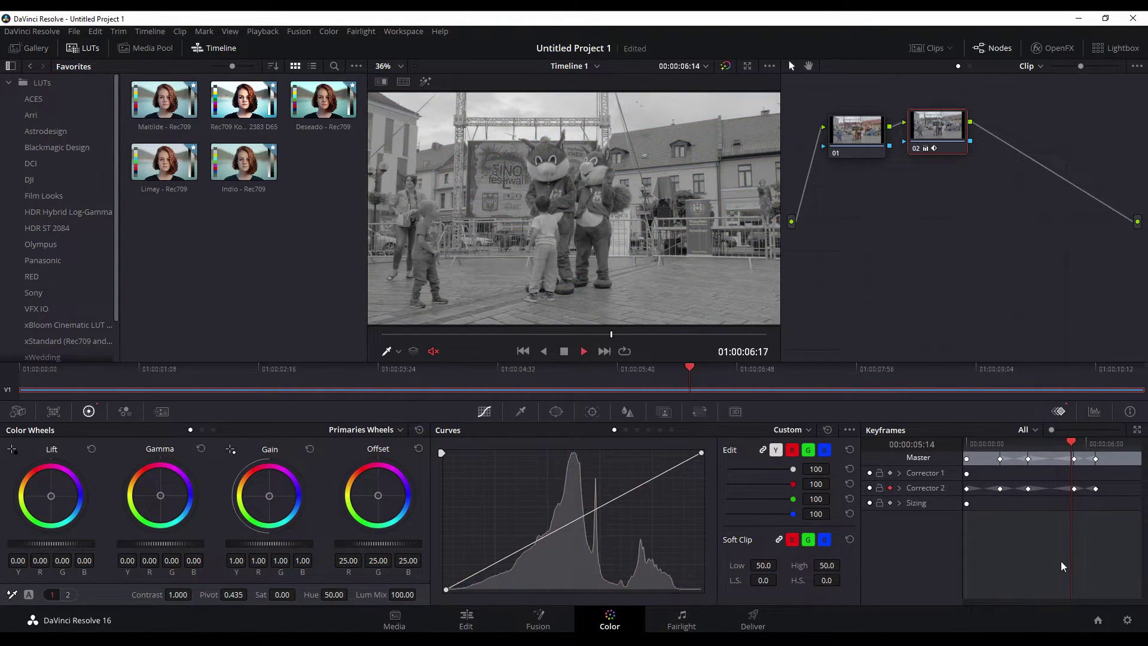
key("space")
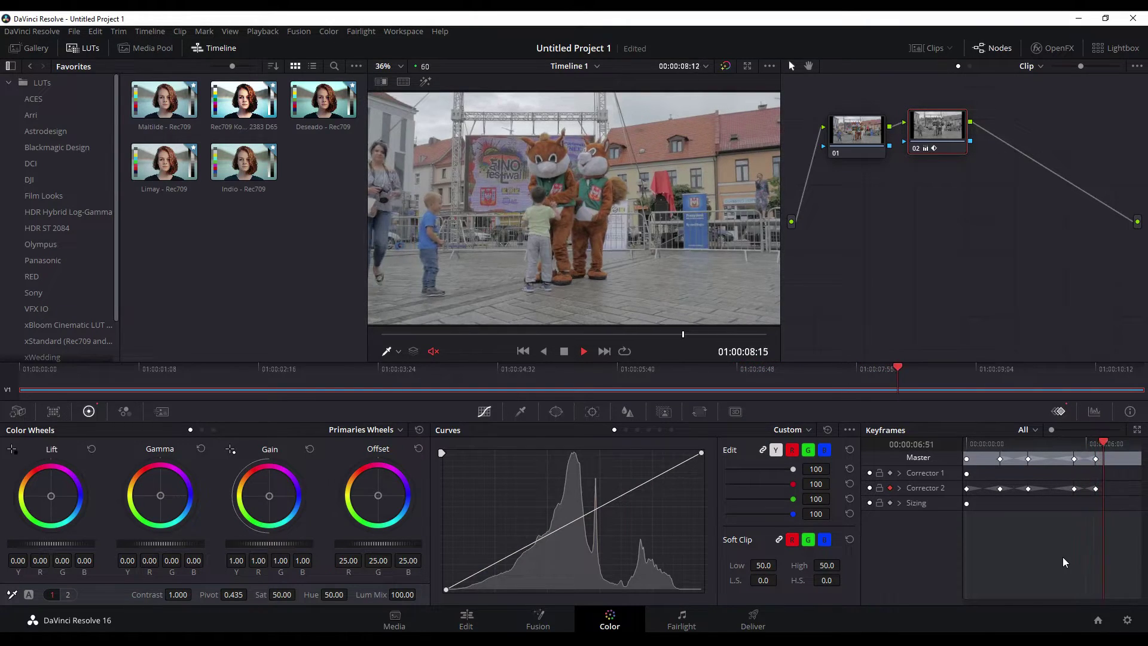
key("space")
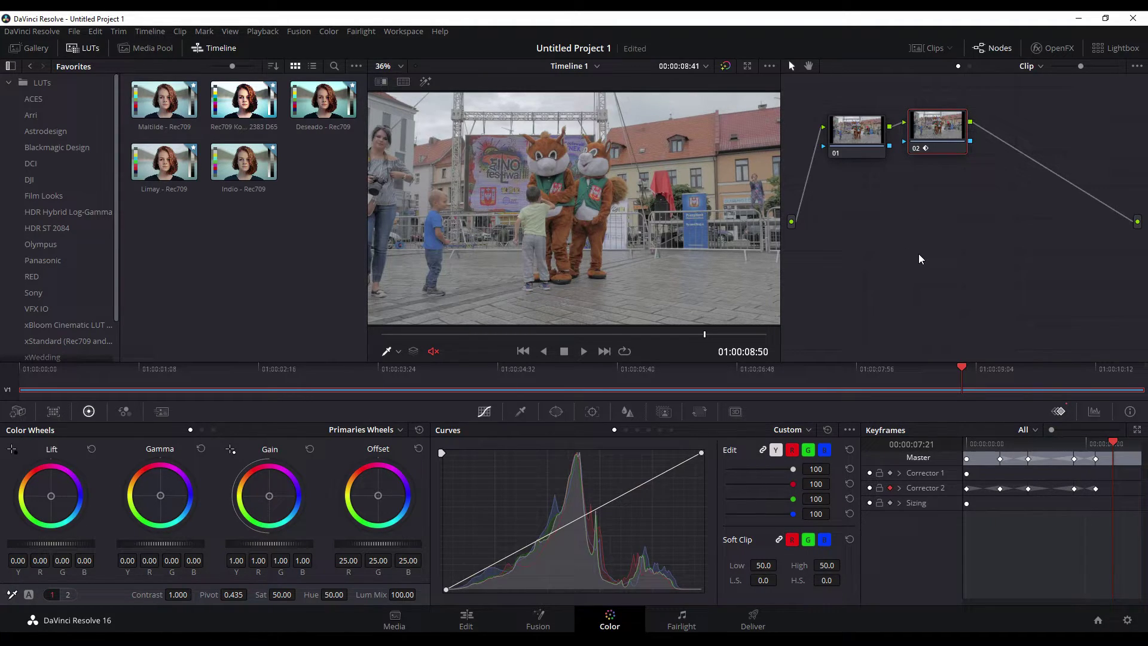
key("alt+s")
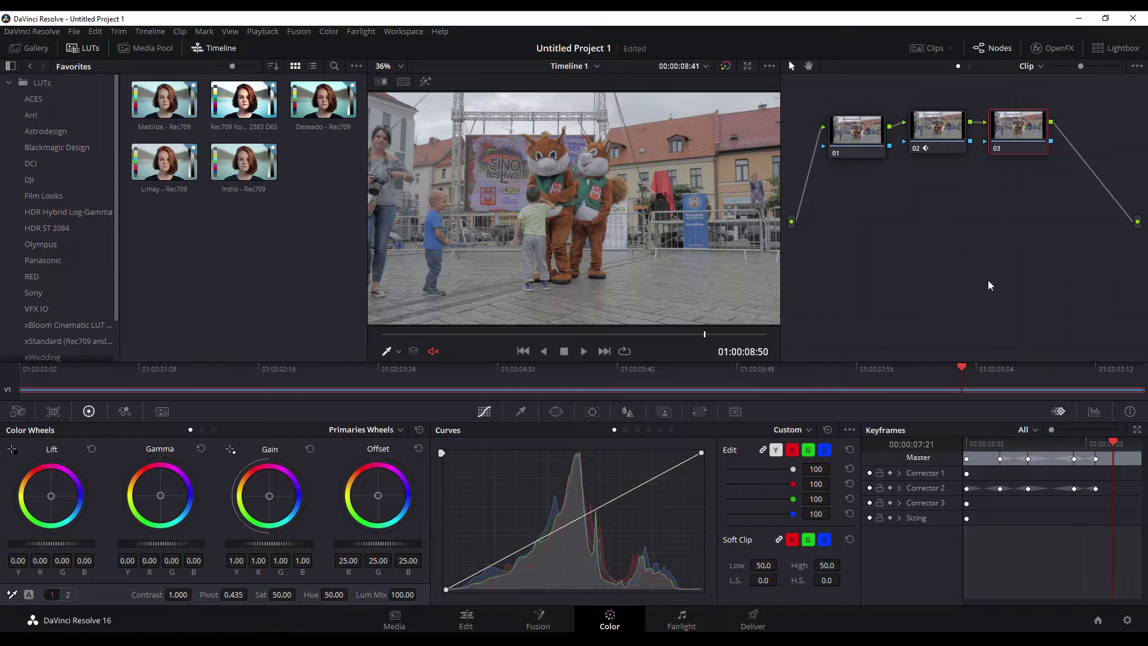
Reposition node 03, set up its Corrector 3 keyframe track, and move to 00:00:02:10
left_click_drag(1007, 127, 1018, 113)
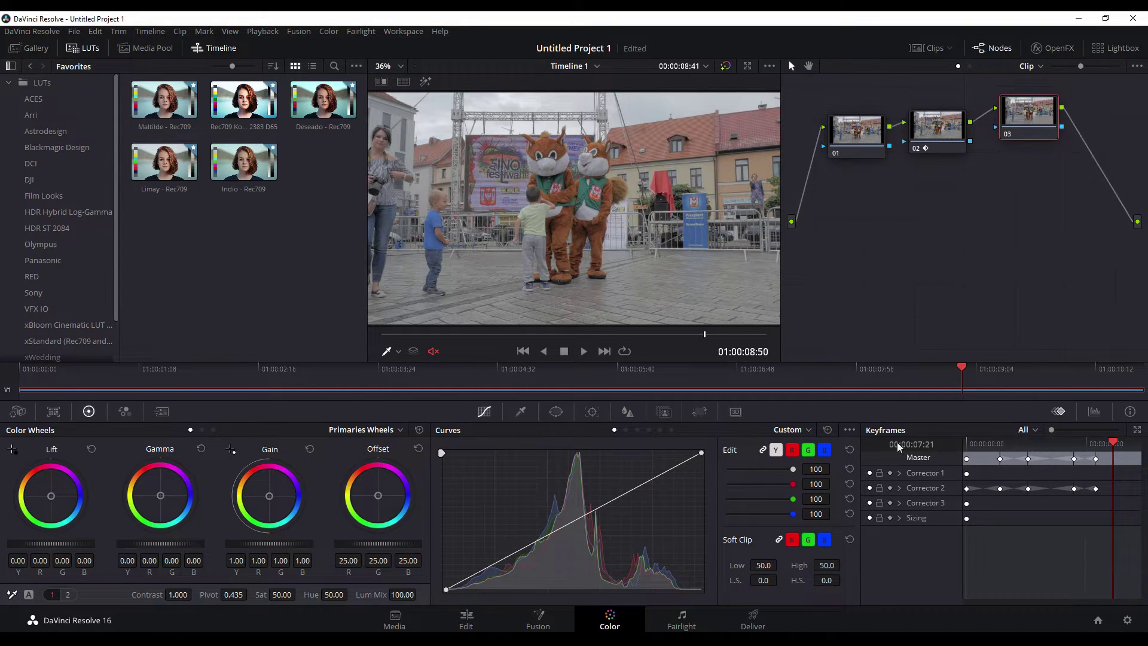
left_click_drag(984, 443, 947, 446)
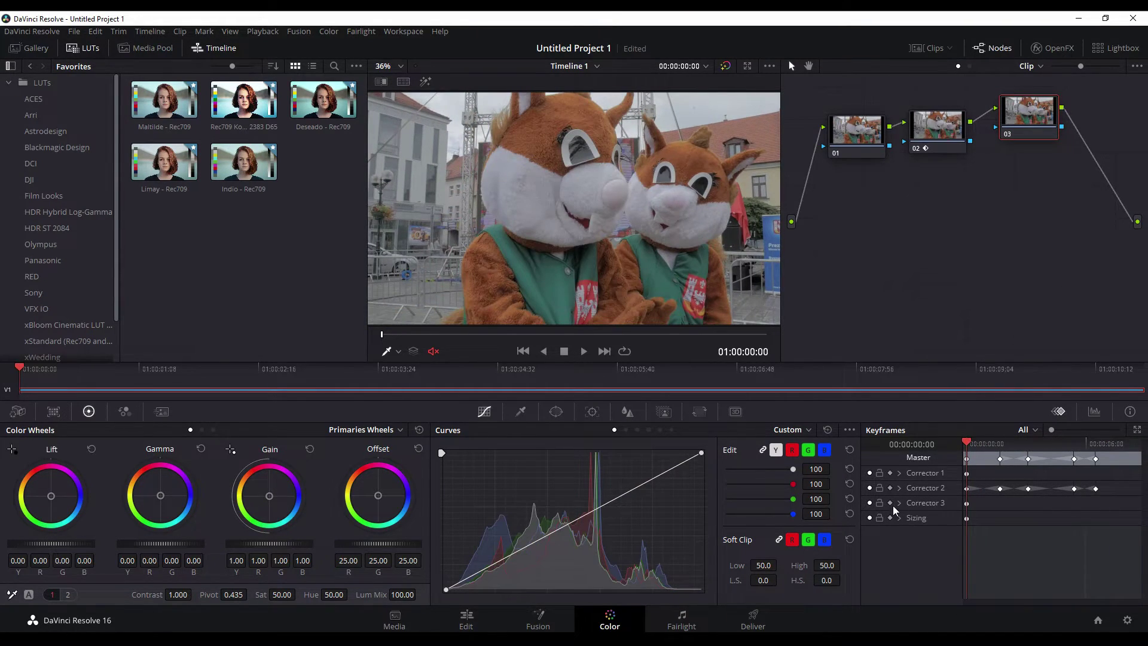
right_click(978, 504)
left_click(1006, 523)
left_click_drag(968, 443, 1009, 444)
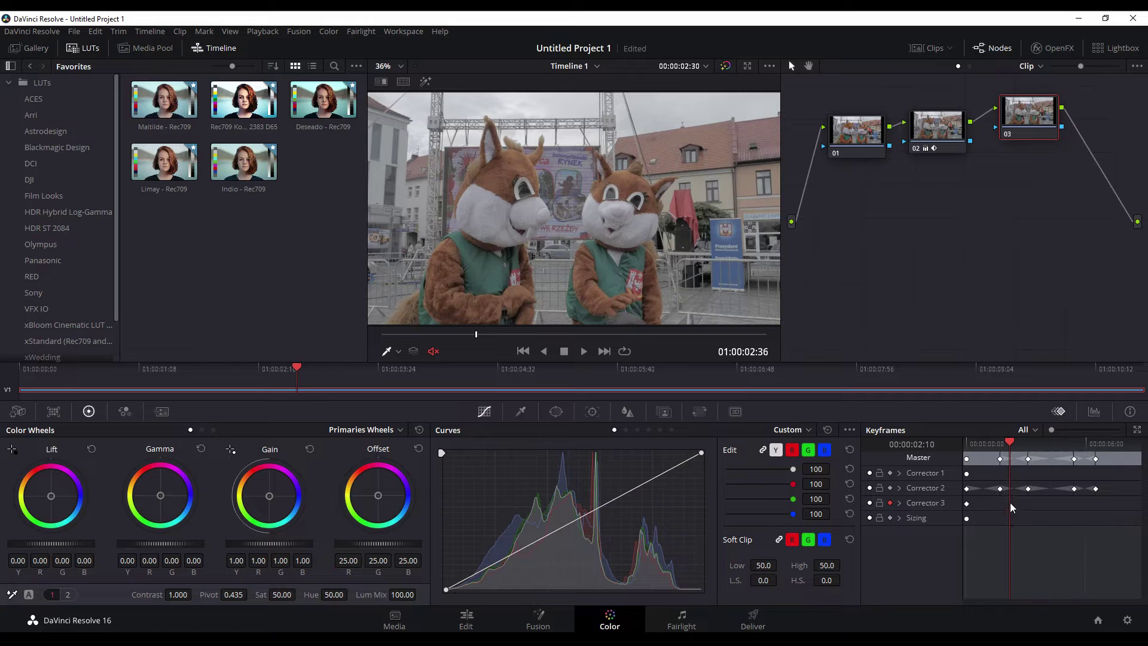
Add a dynamic keyframe on node 03, then raise contrast to 1.862 at 00:00:03:39
right_click(1010, 503)
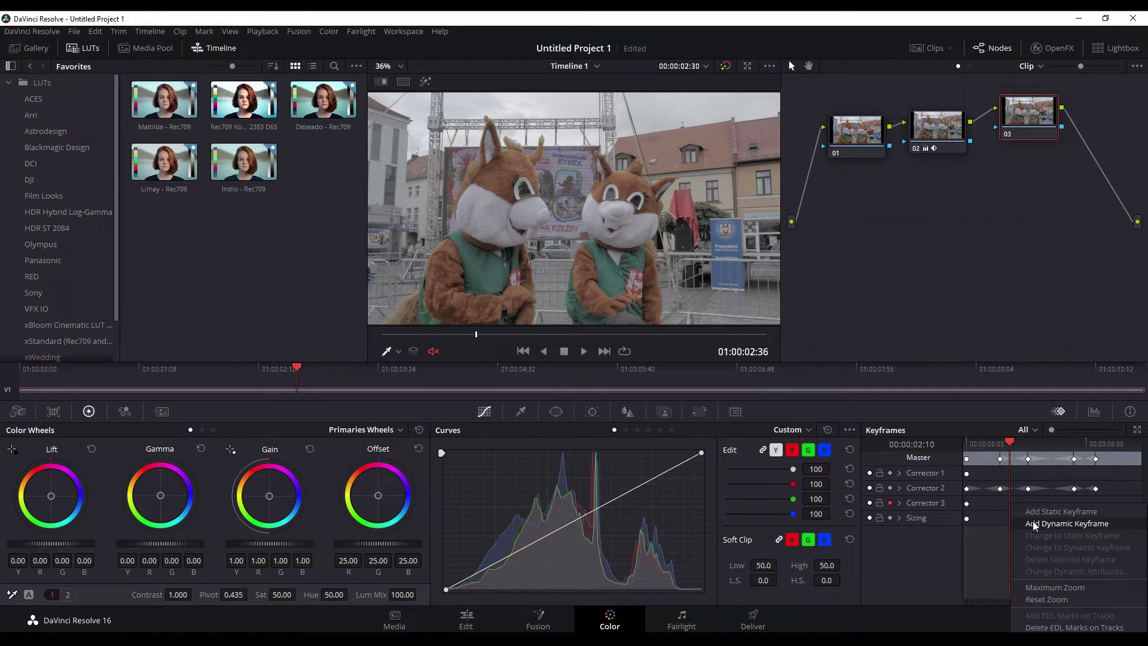
left_click(1032, 521)
left_click_drag(1010, 446, 1040, 443)
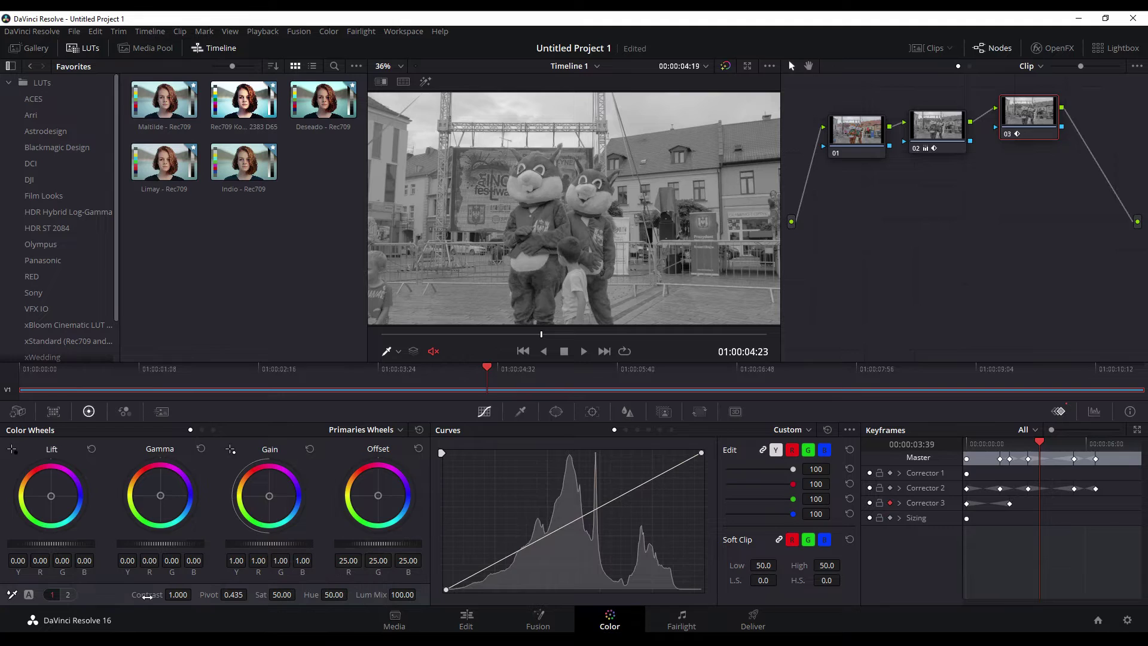
left_click_drag(147, 596, 234, 594)
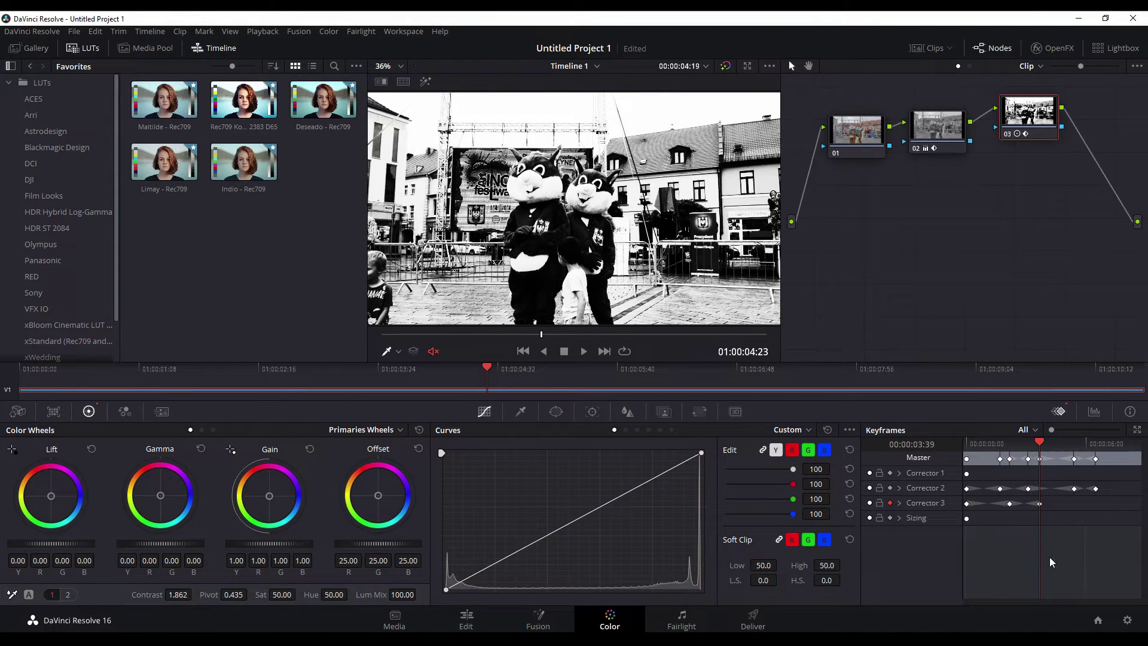
Play back the clip to preview node 03's contrast ramp
left_click(992, 443)
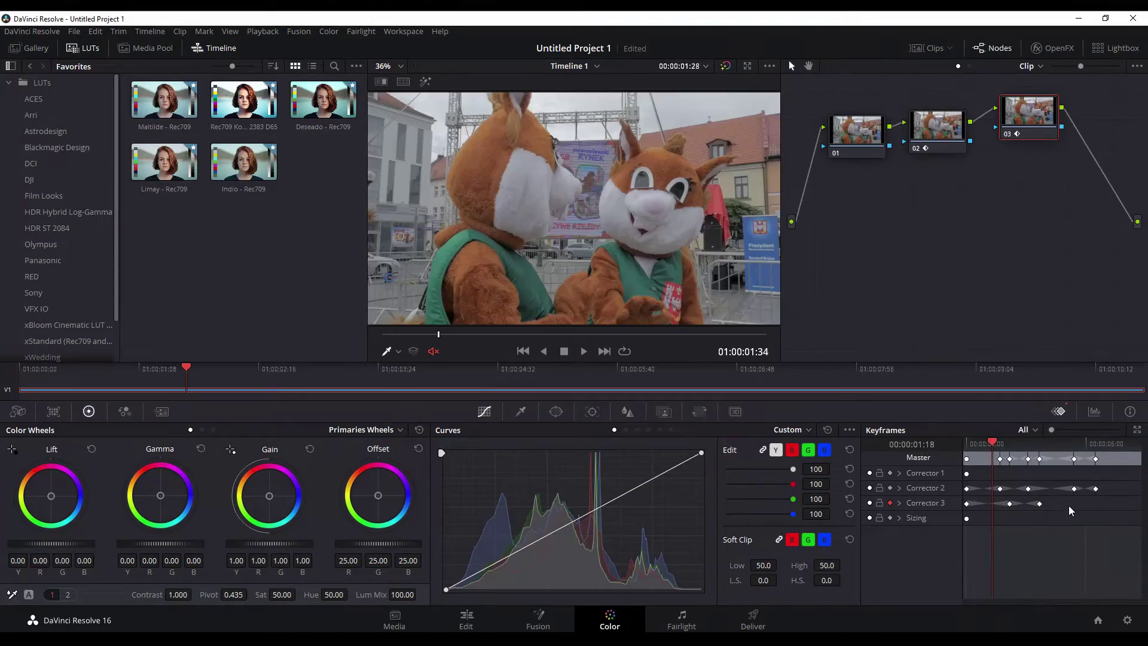
key("space")
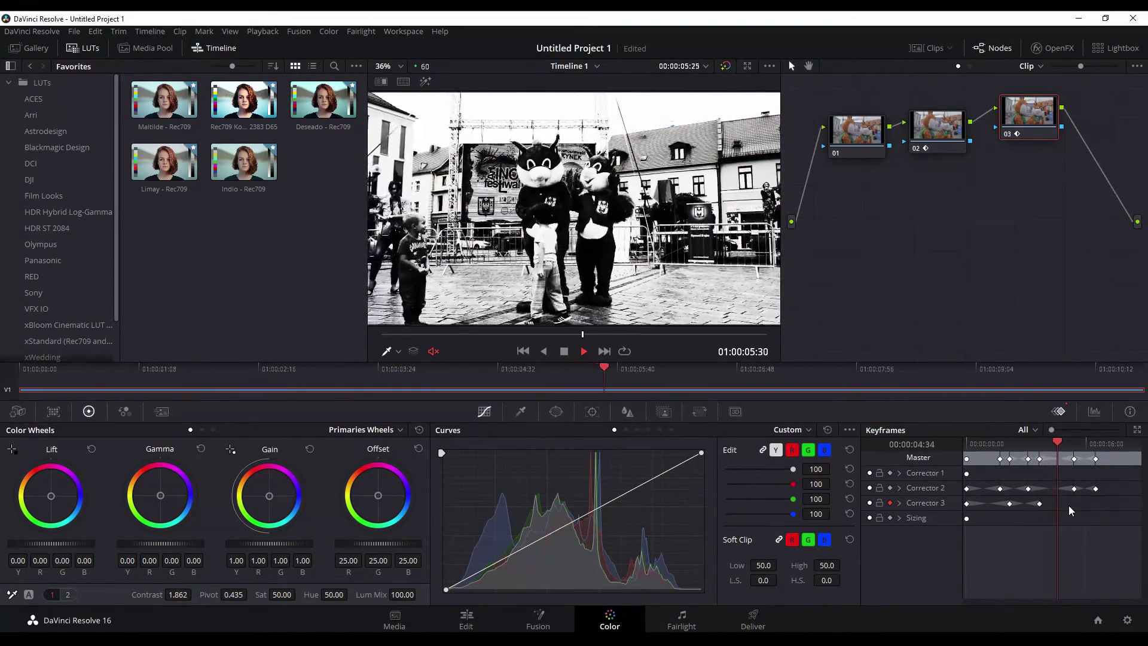
key("space")
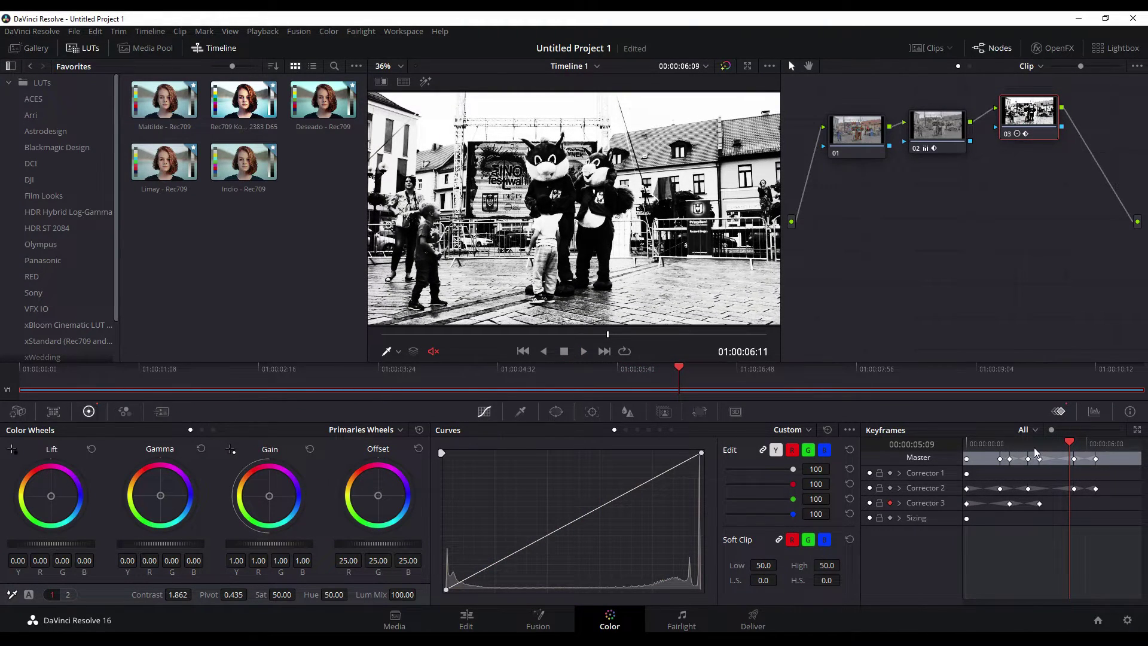
Disconnect node 03 and wire node 02 straight to the main output
left_click_drag(1026, 119, 1034, 134)
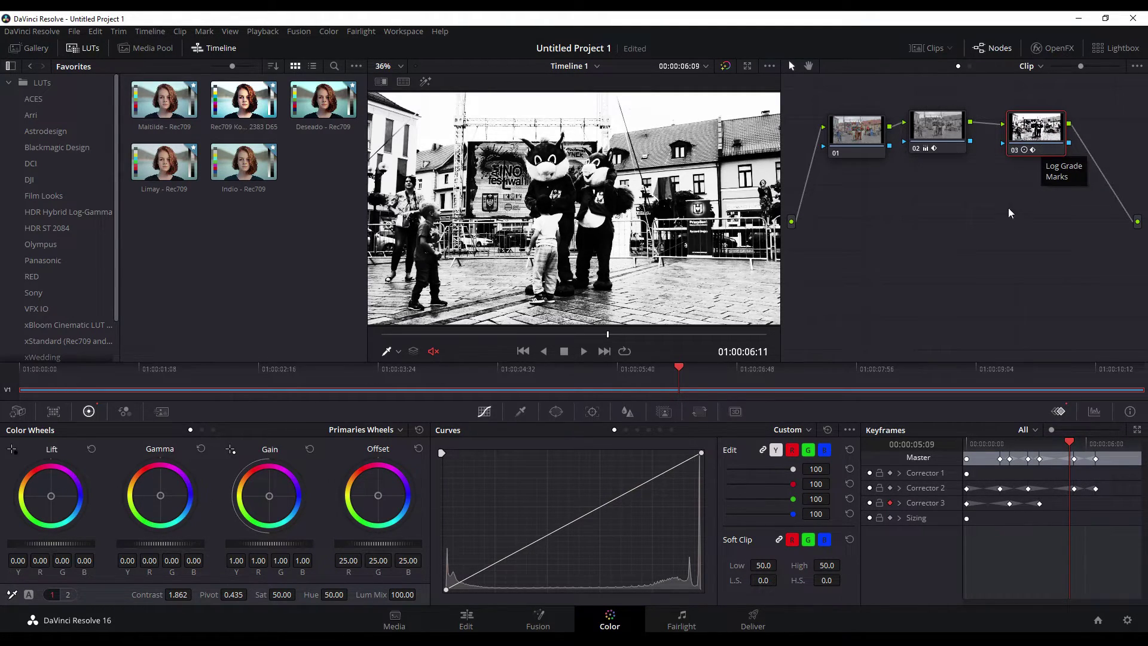
left_click_drag(1000, 126, 995, 126)
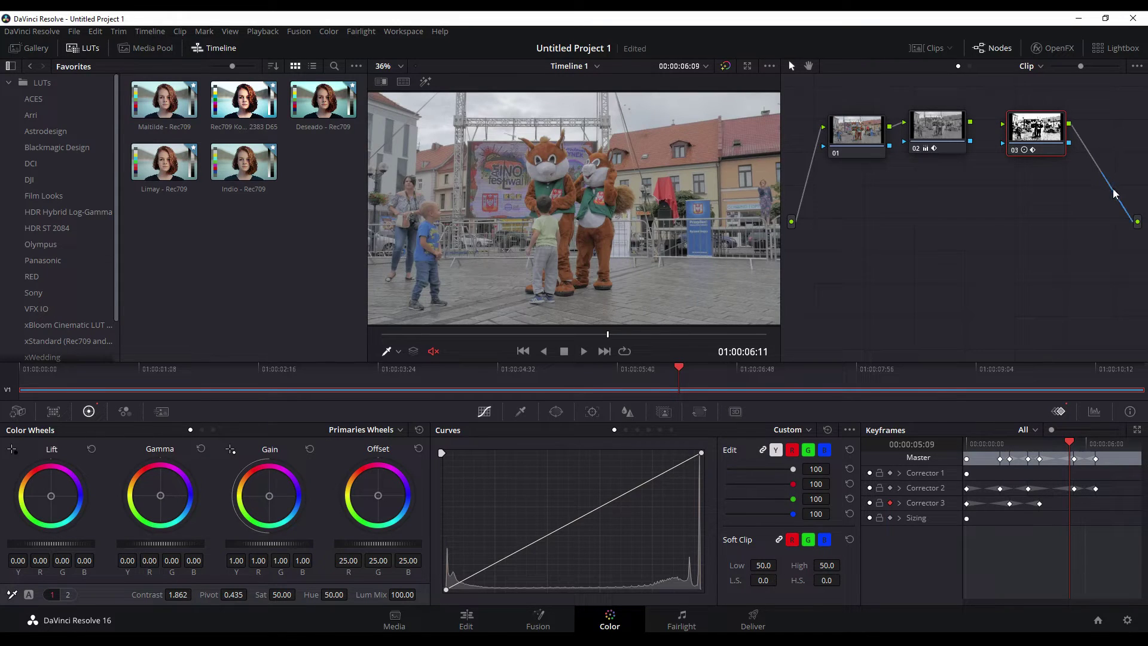
left_click_drag(1113, 193, 1097, 179)
left_click_drag(970, 122, 1137, 221)
mouse_move(1035, 126)
left_mouse_down()
mouse_move(1085, 106)
mouse_move(1052, 126)
mouse_move(1063, 125)
mouse_move(1052, 120)
left_mouse_up()
left_click(937, 127)
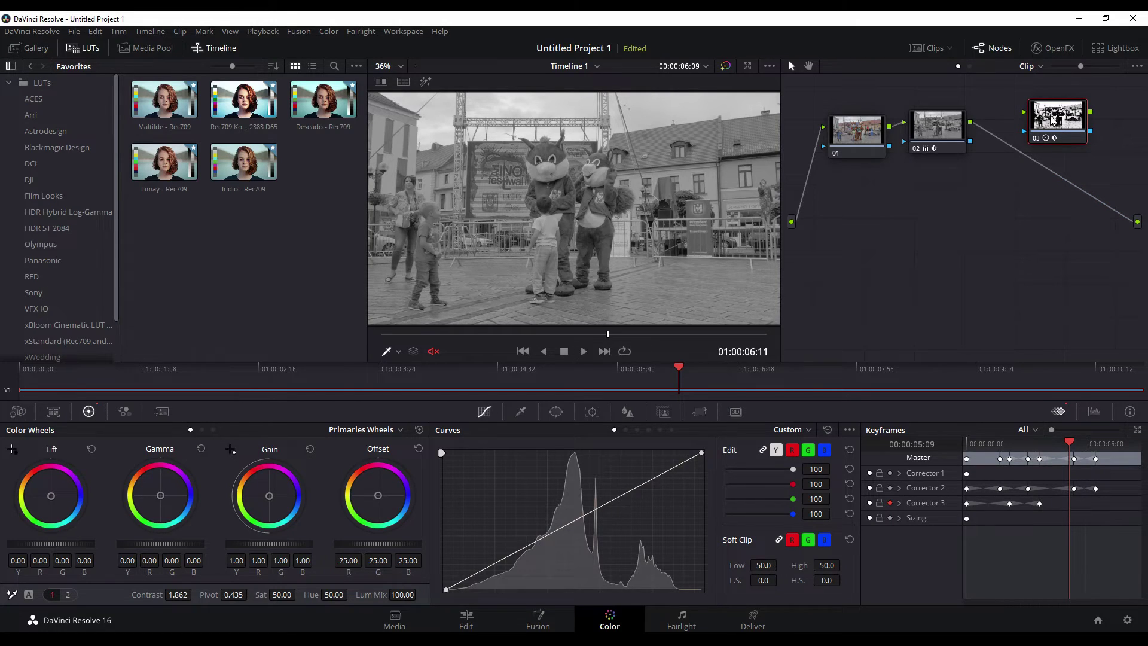
Label node 03 'Kontrast'
right_click(1051, 119)
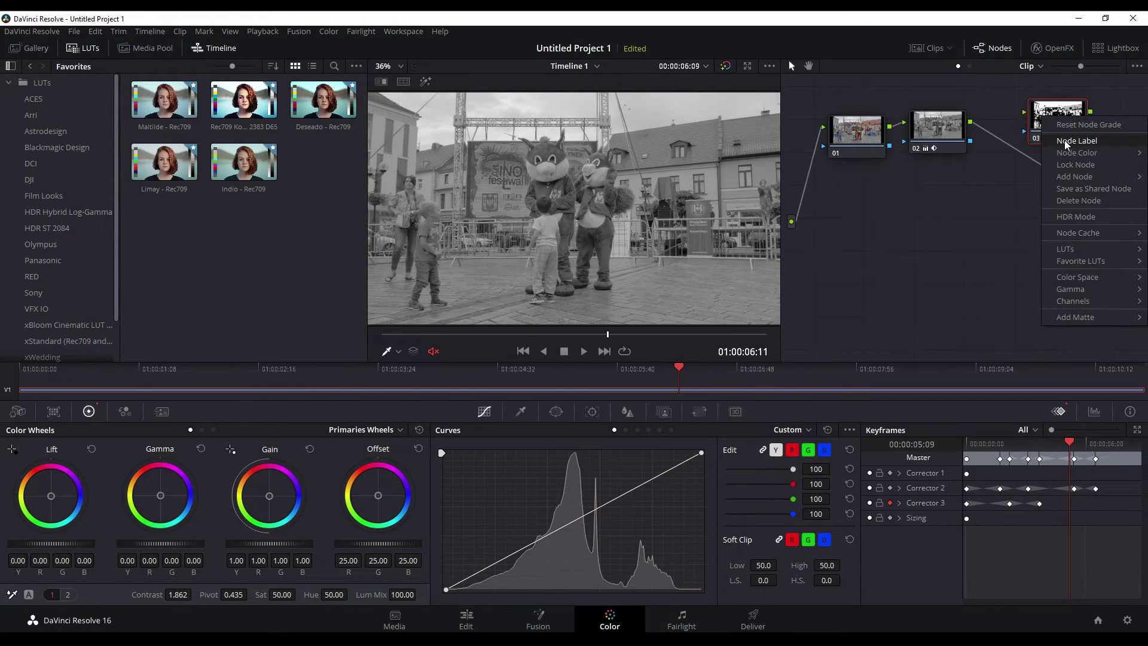
left_click(1064, 140)
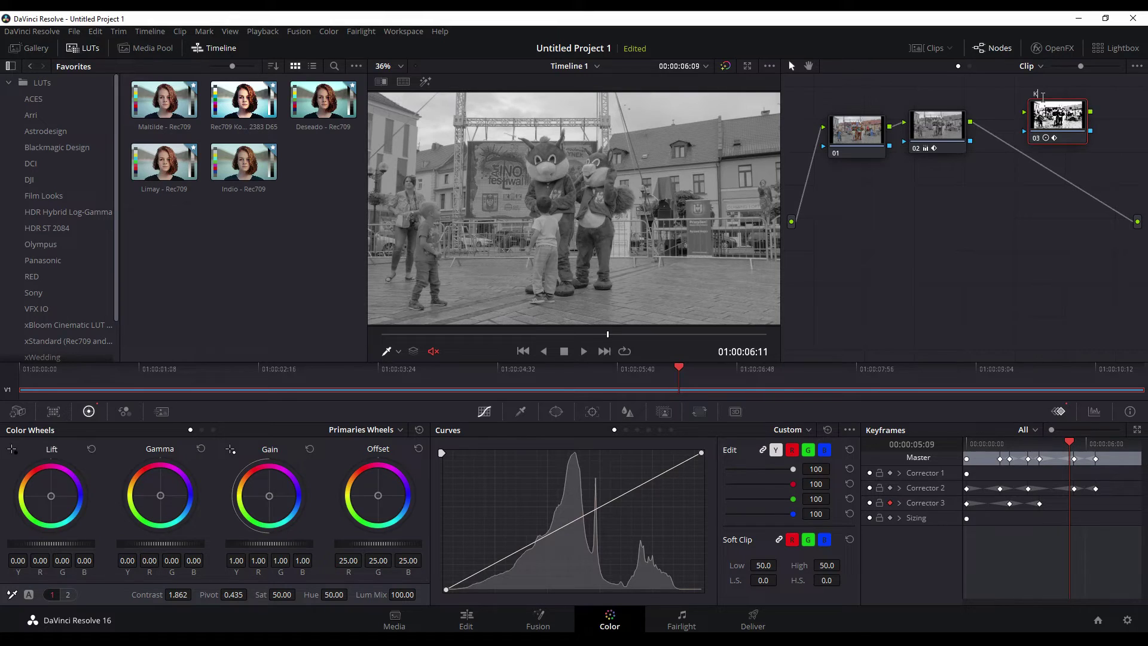
type("ontrast")
key("Return")
Wire the Kontrast node between node 02 and the output, then delete it
mouse_move(1099, 207)
left_mouse_down()
mouse_move(1039, 119)
mouse_move(1136, 221)
left_mouse_up()
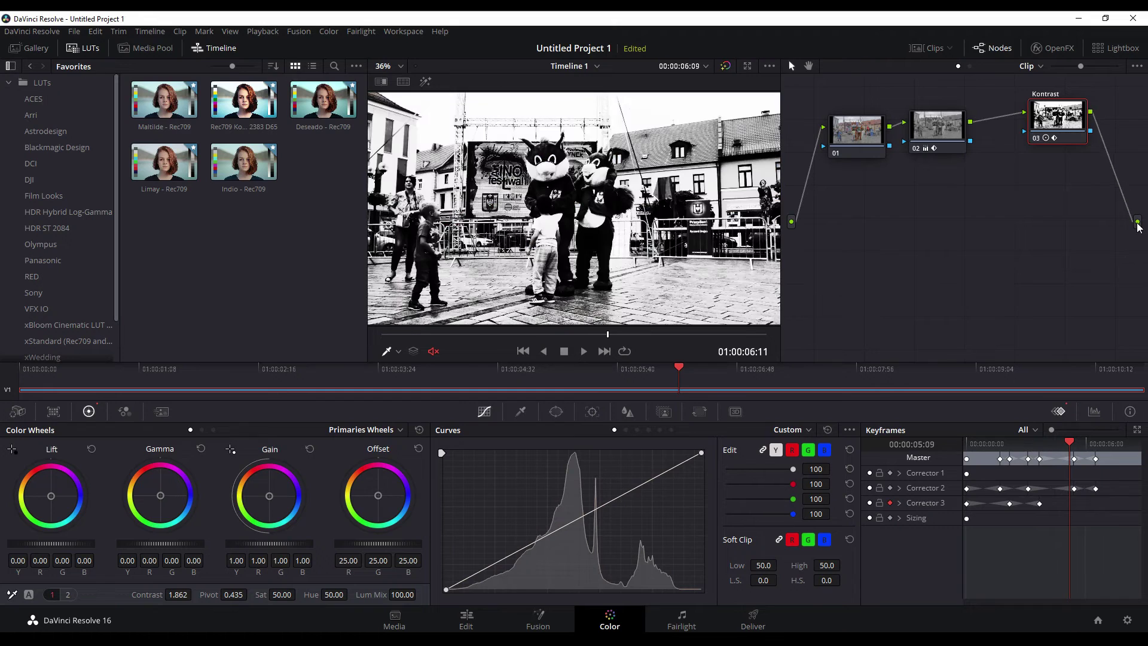
left_click_drag(1060, 128, 1036, 138)
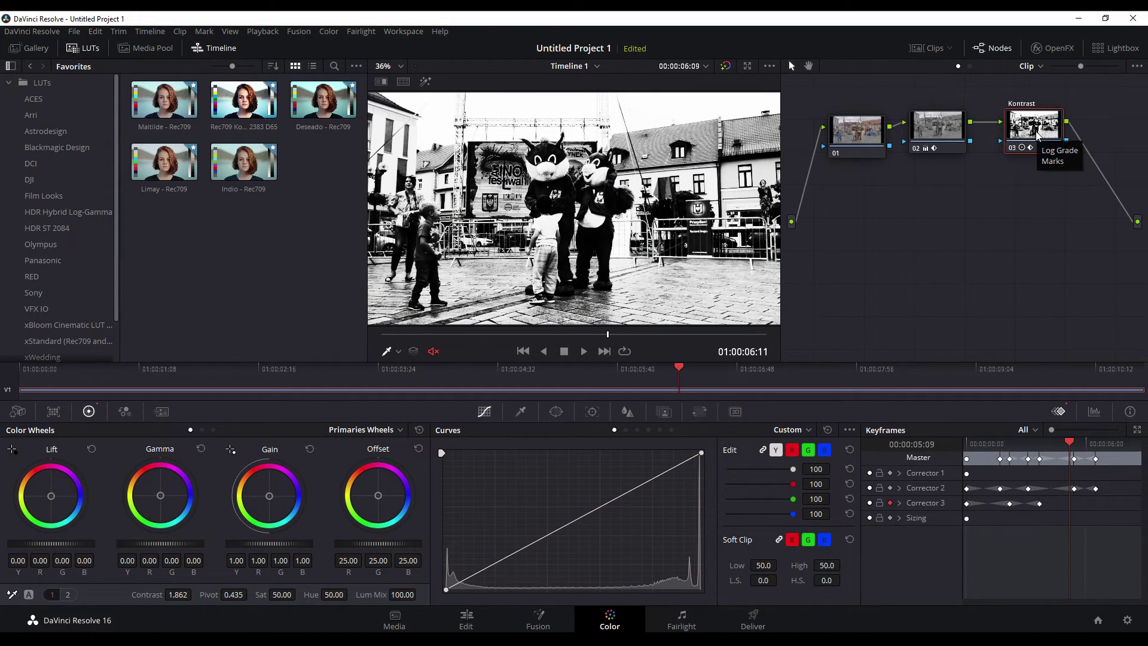
key("Delete")
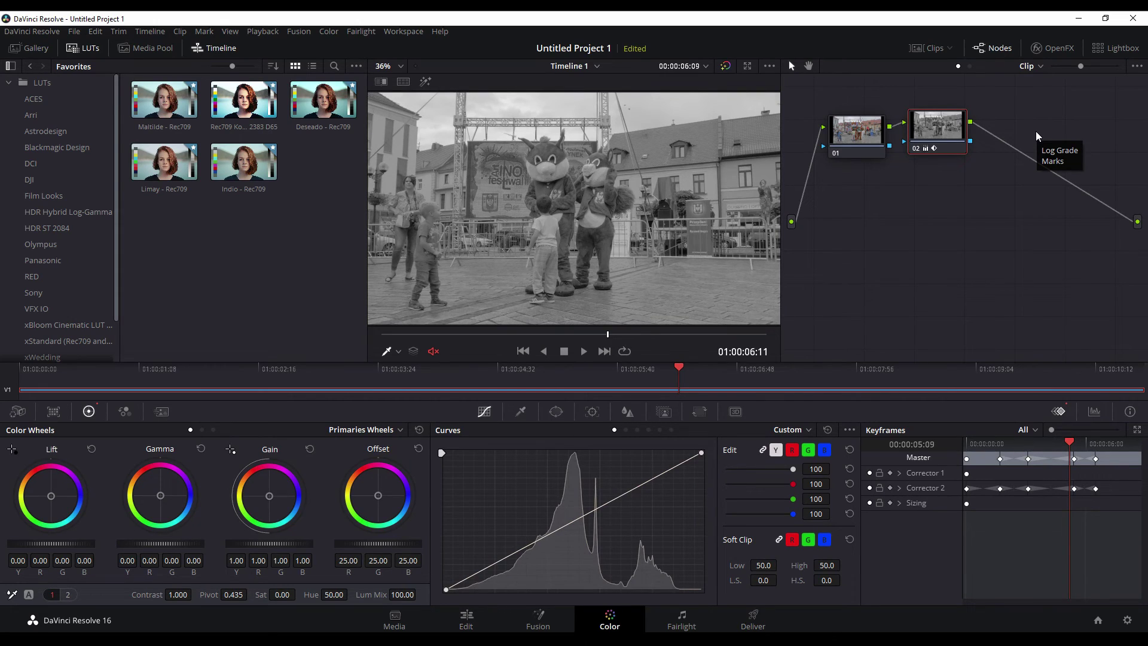